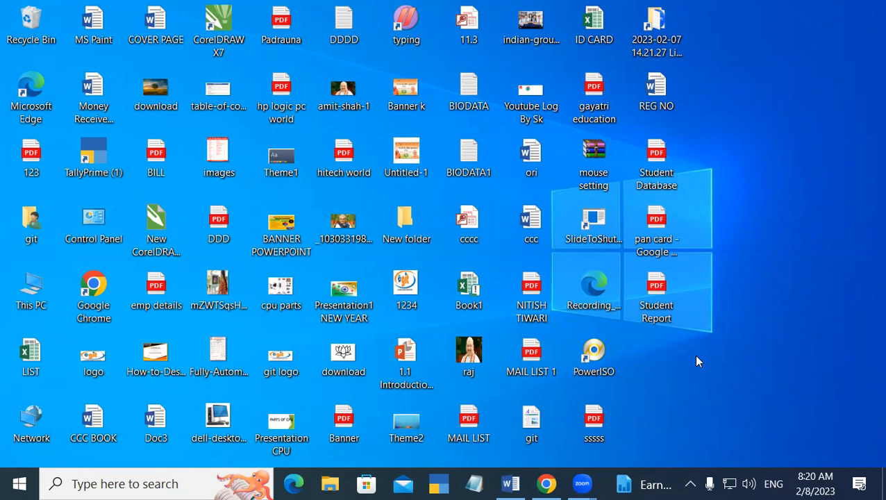
Launch Word with the winword run command and create a blank document
key(super+r)
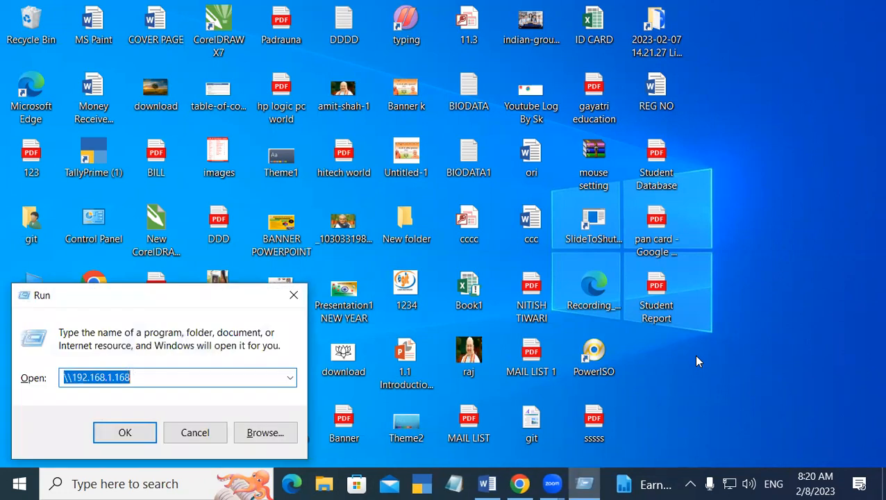
text(win)
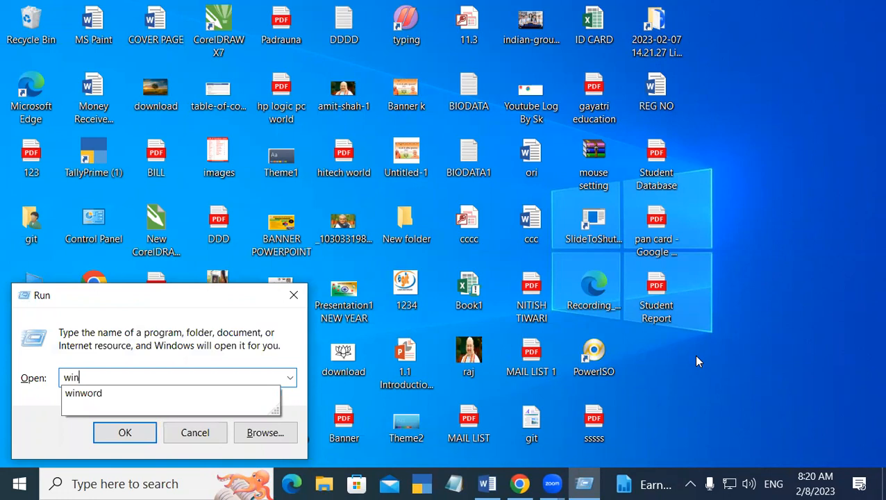
key(Down)
key(Return)
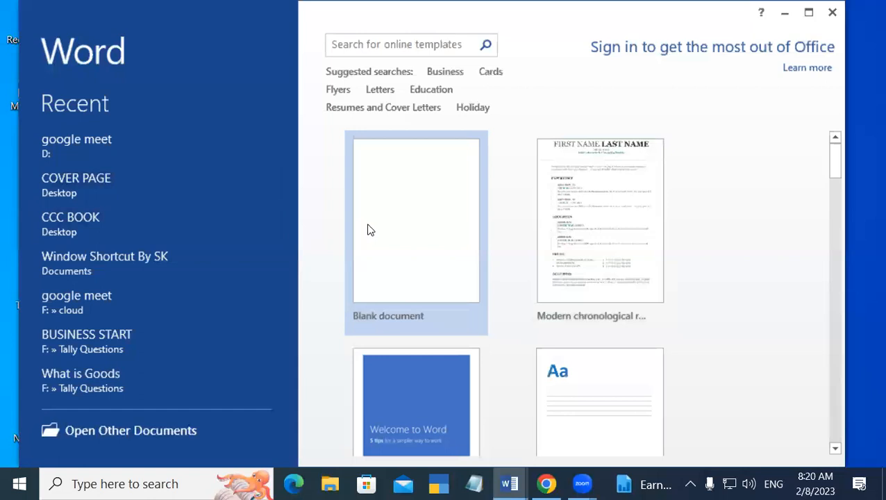
click(406, 217)
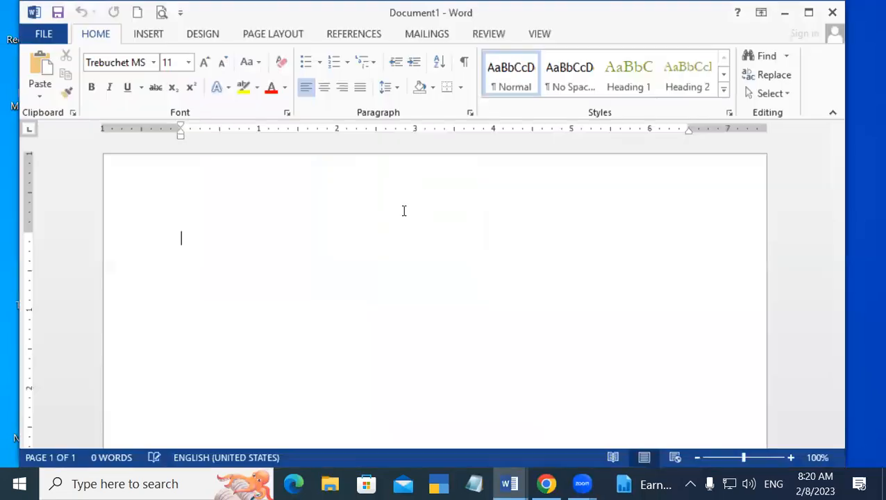
Insert a screen clipping covering nearly the whole desktop, from the Recycle Bin icon down to the PowerISO icon's row
click(147, 33)
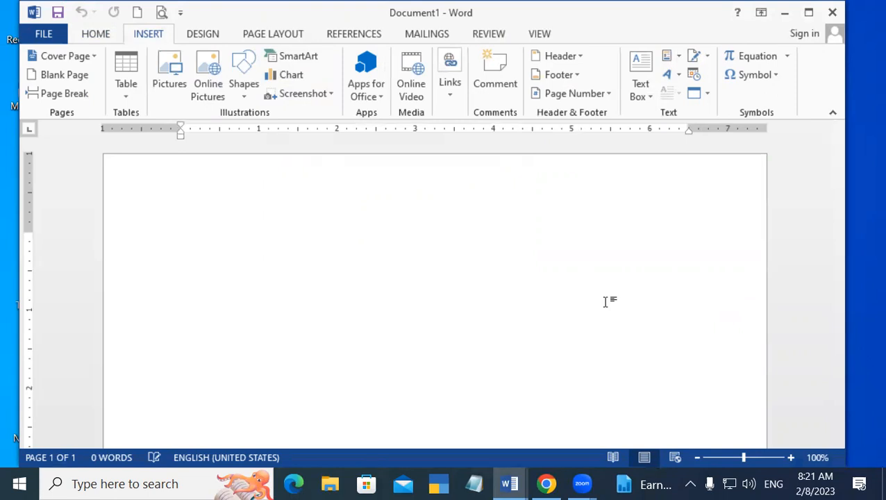
click(306, 92)
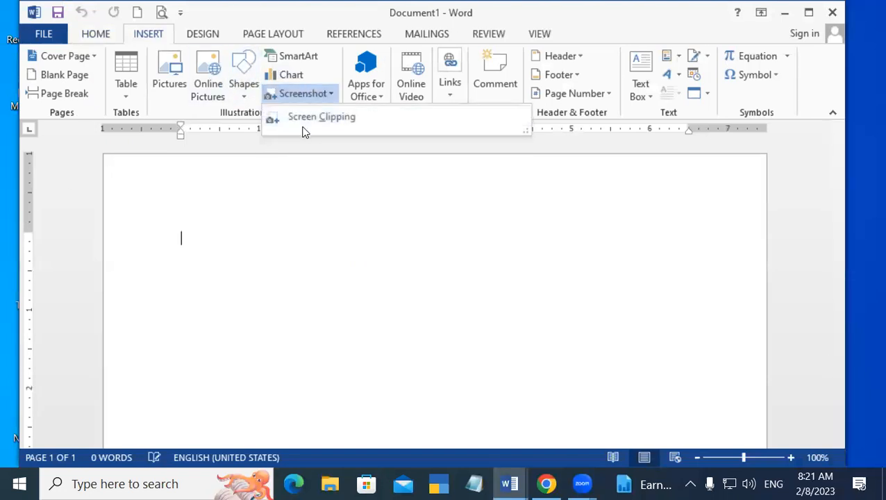
click(304, 125)
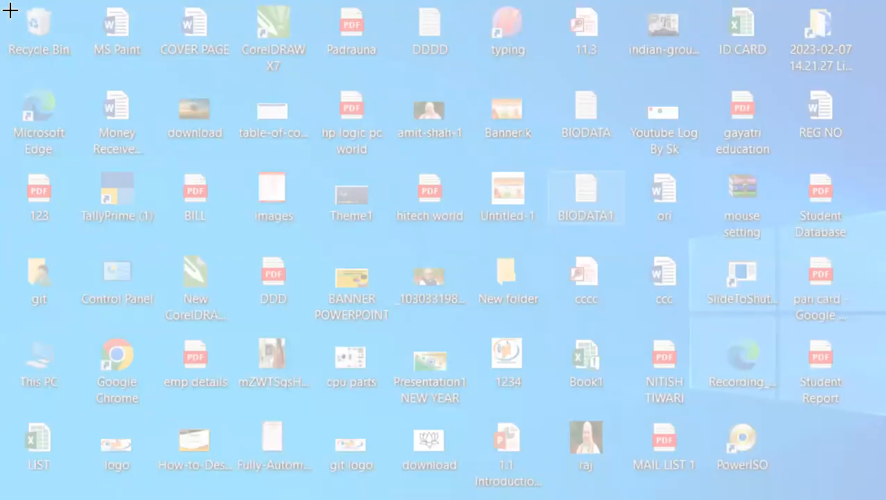
drag(9, 10, 842, 467)
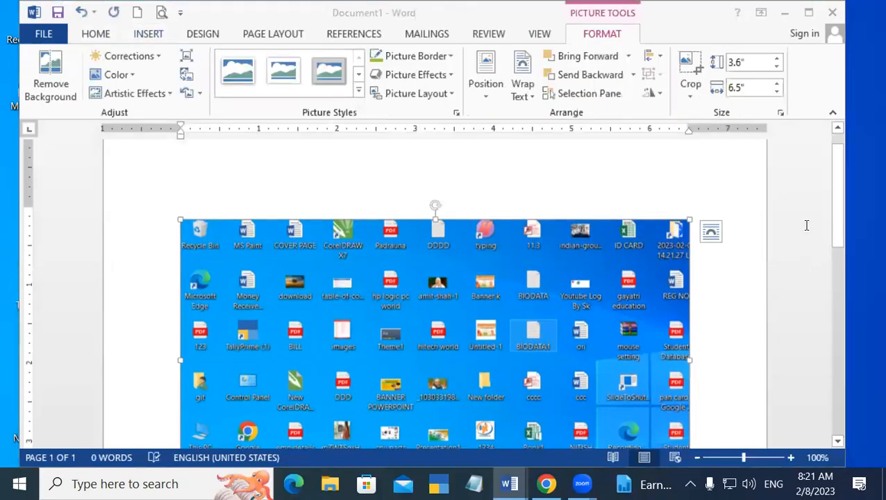
click(722, 174)
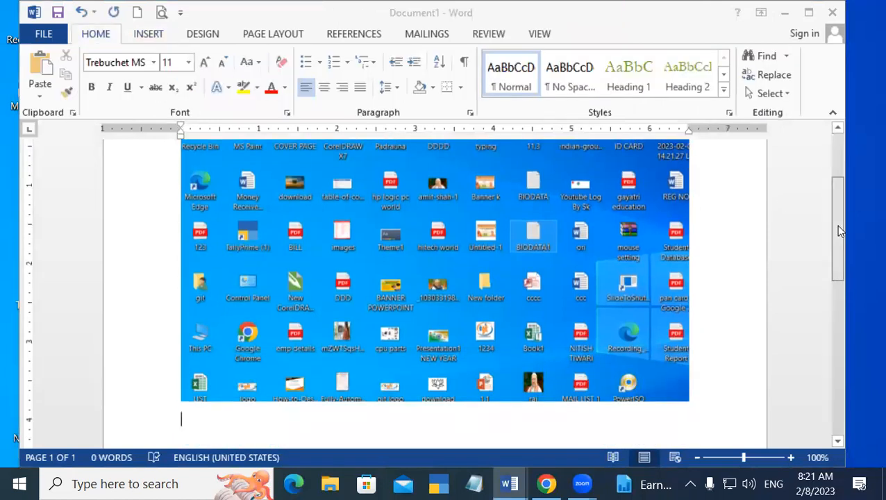
drag(838, 231, 843, 170)
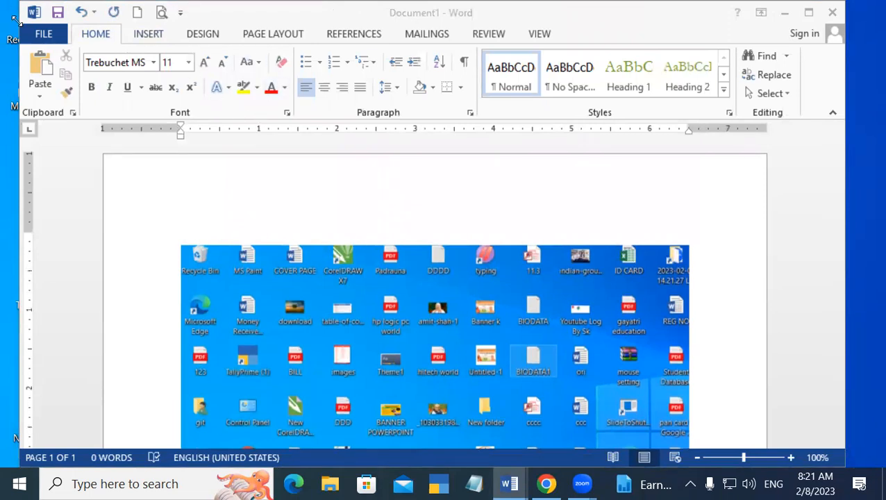
Create another blank document, fill it with sample text using =rand(), and maximize its window
mouse_move(545, 469)
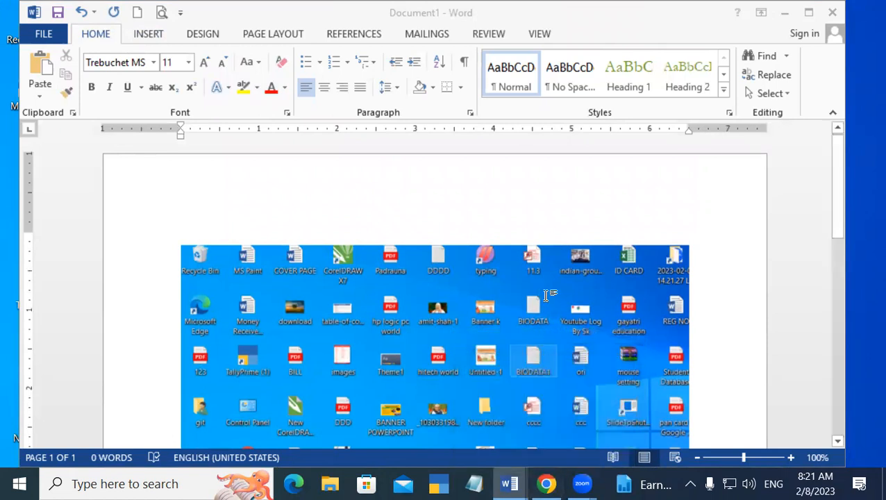
key(ctrl+n)
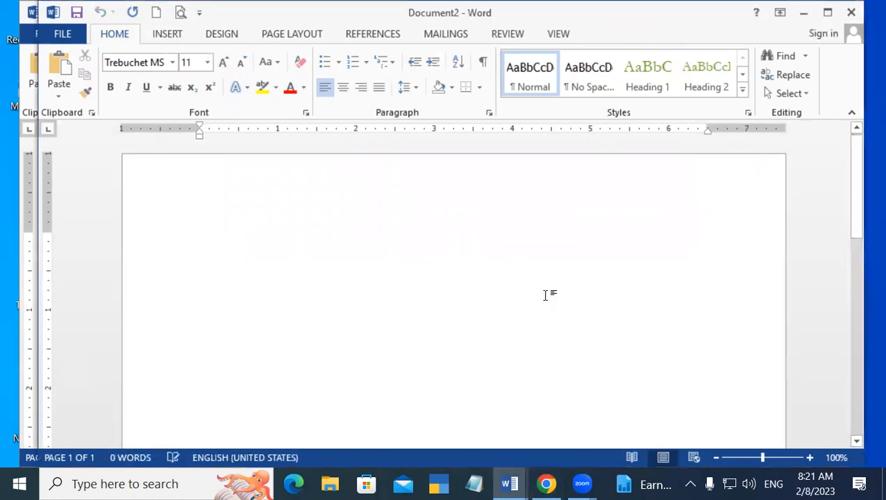
text(=rand())
key(Return)
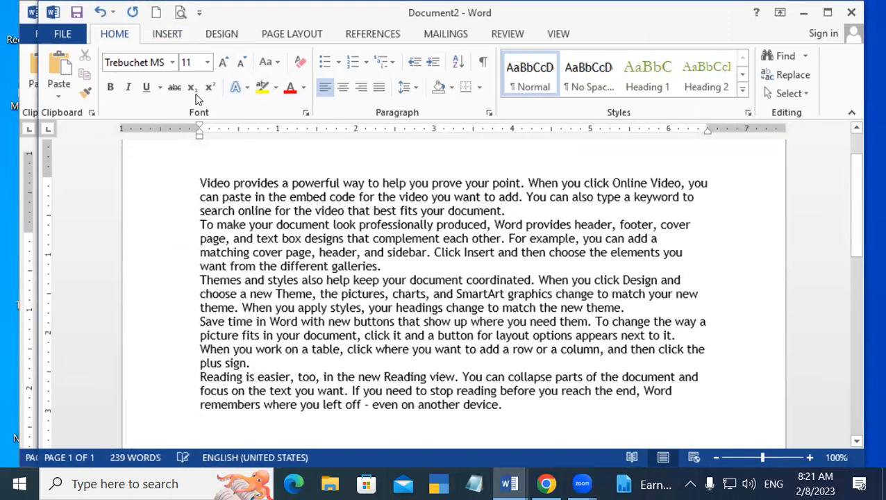
click(827, 12)
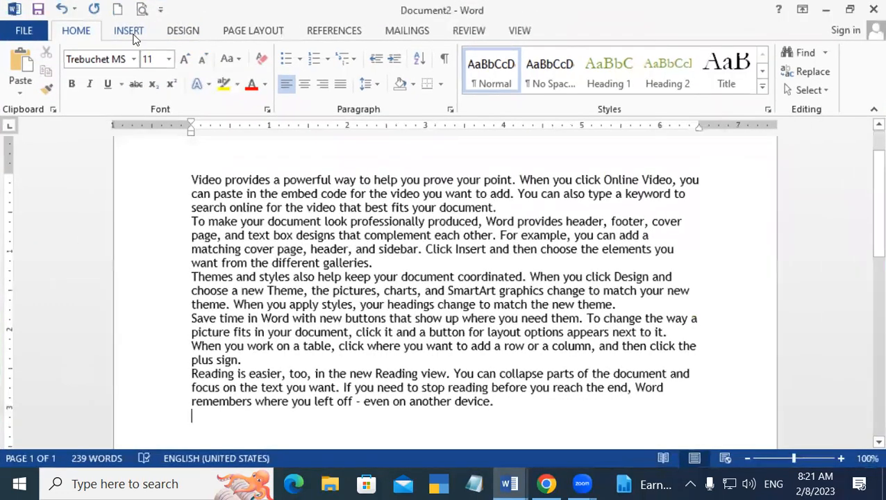
Insert a screen clipping of the Document1 window below the sample text
click(129, 32)
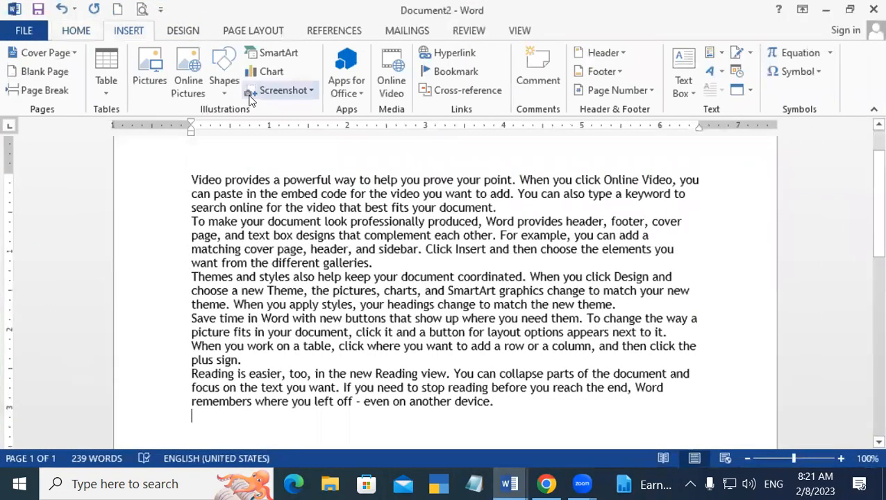
click(247, 90)
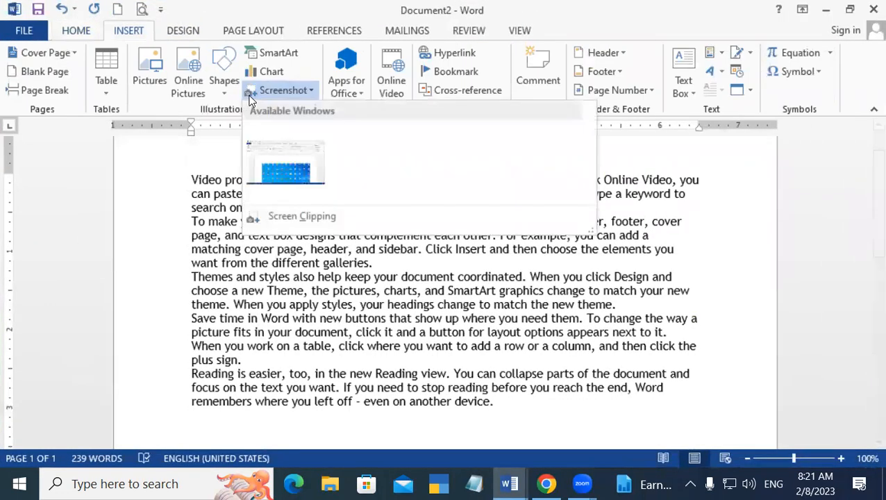
click(298, 217)
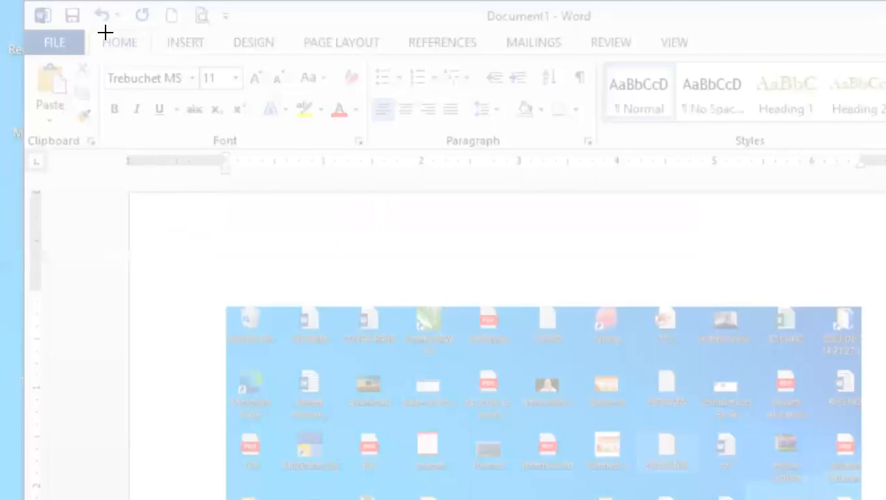
drag(64, 19, 872, 462)
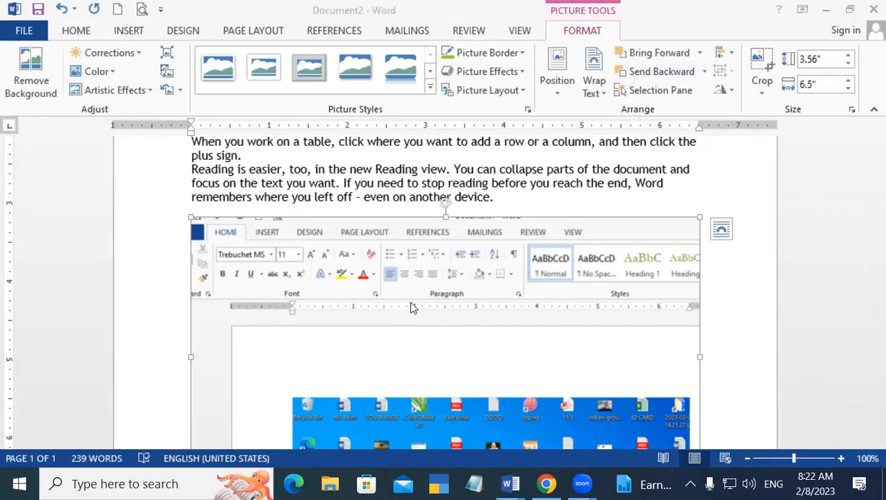
Close Document2 and Document1 without saving either one
click(869, 9)
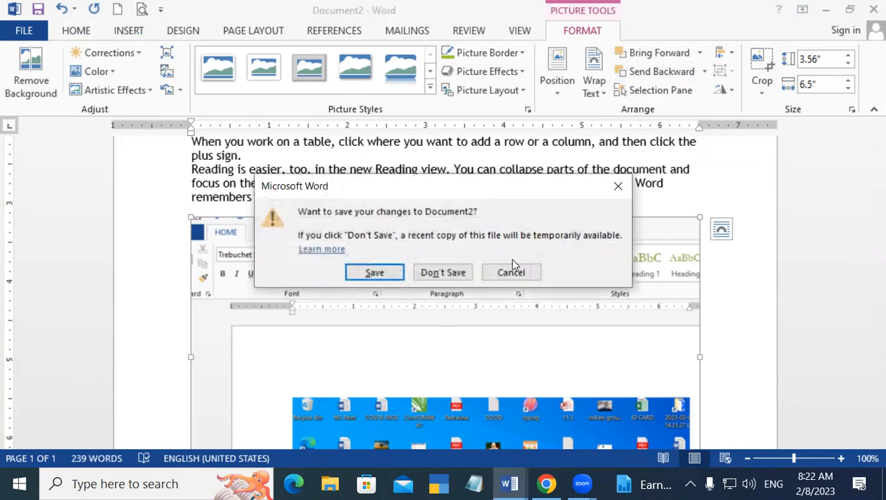
click(432, 275)
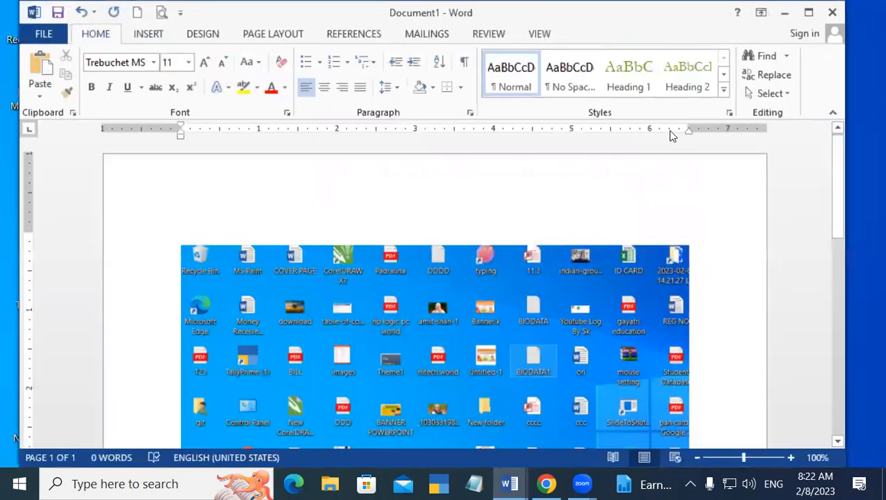
click(832, 13)
click(432, 274)
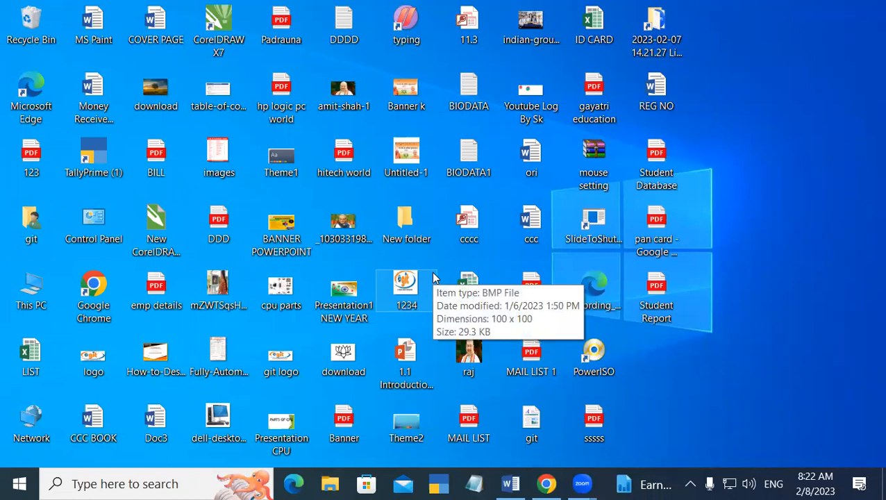
View Screenshot (24) from the Screenshots folder inside Pictures, and close the image and the folder window
double_click(21, 289)
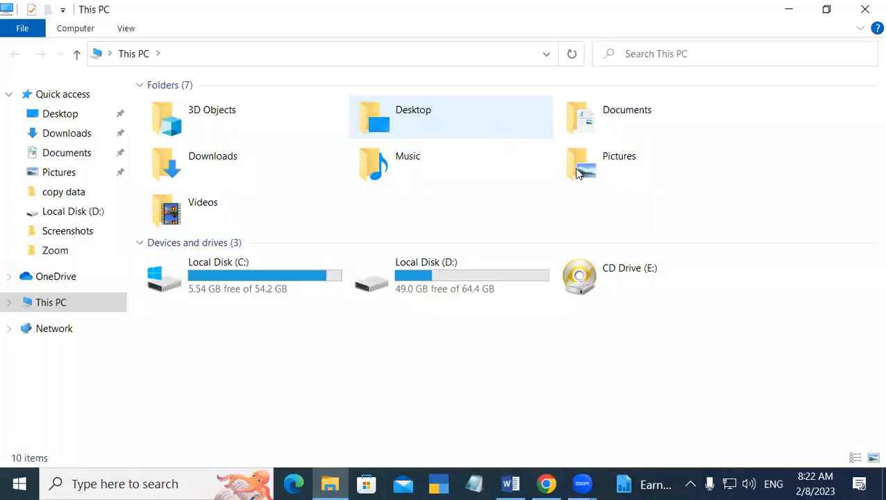
double_click(575, 174)
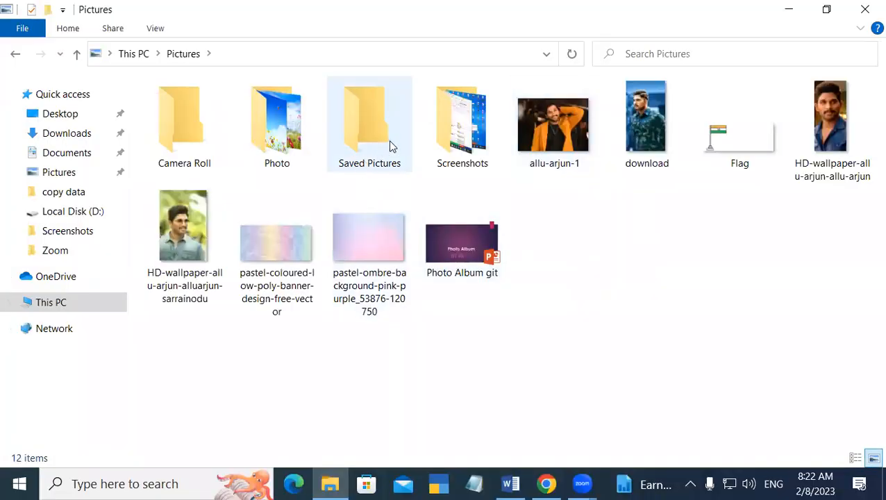
double_click(453, 127)
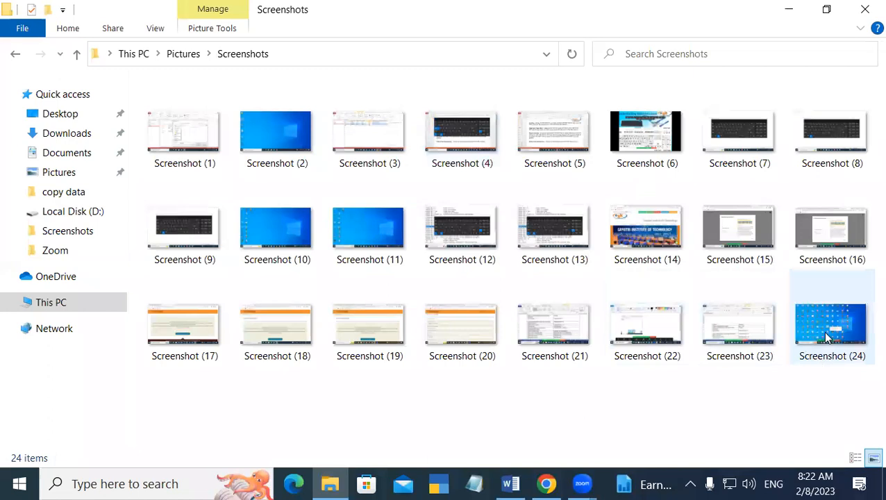
click(827, 336)
double_click(827, 336)
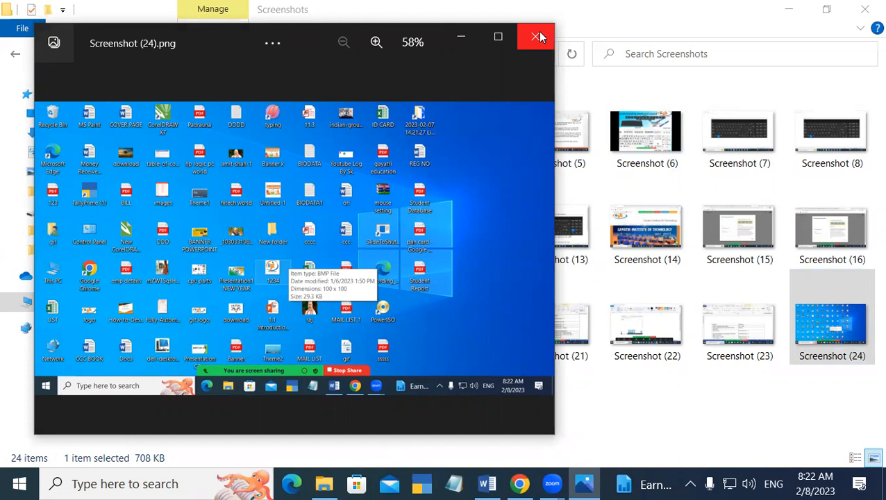
click(541, 36)
click(864, 9)
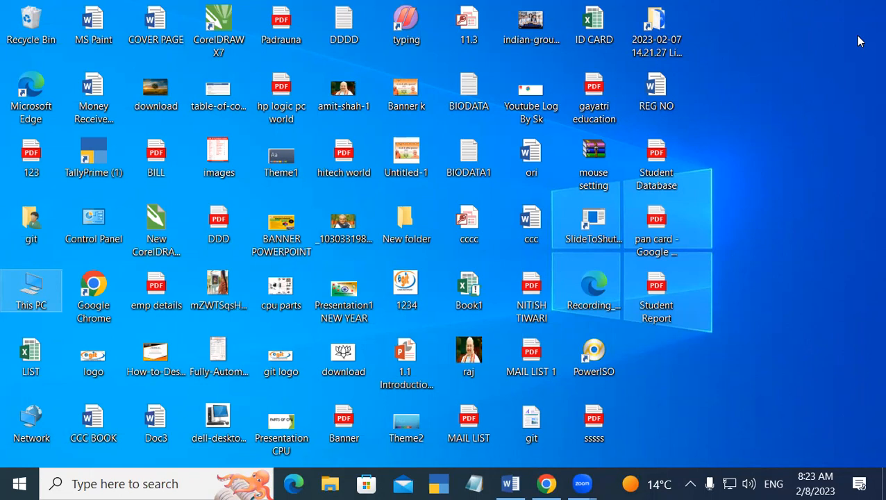
Start Word again from the run command and create a new blank document
key(super+r)
key(Return)
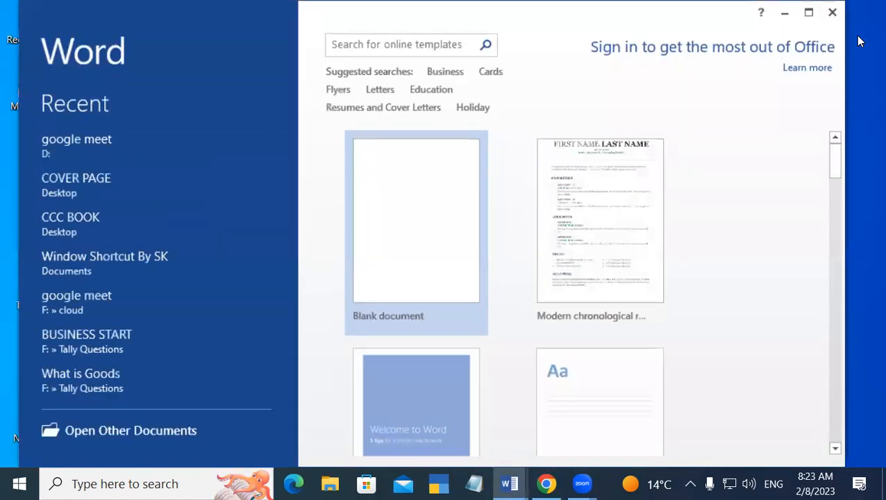
click(401, 210)
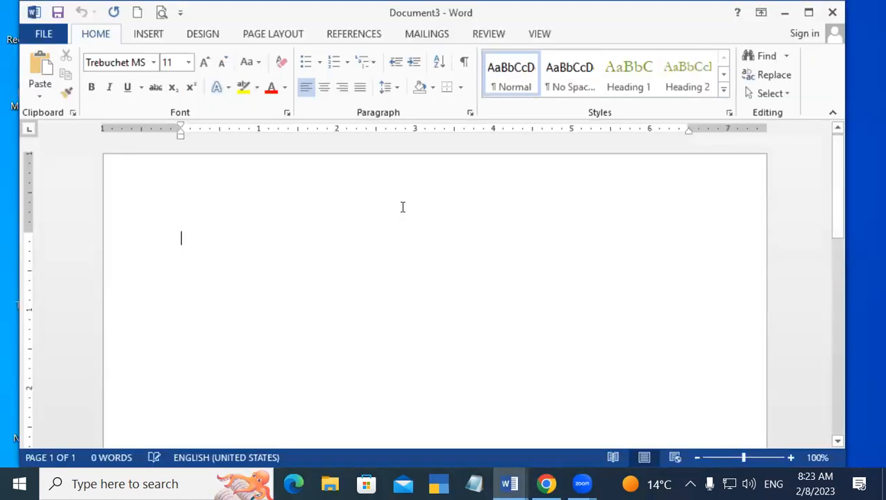
Paste the captured desktop screenshot from the clipboard into the document, and delete the picture
key(ctrl+v)
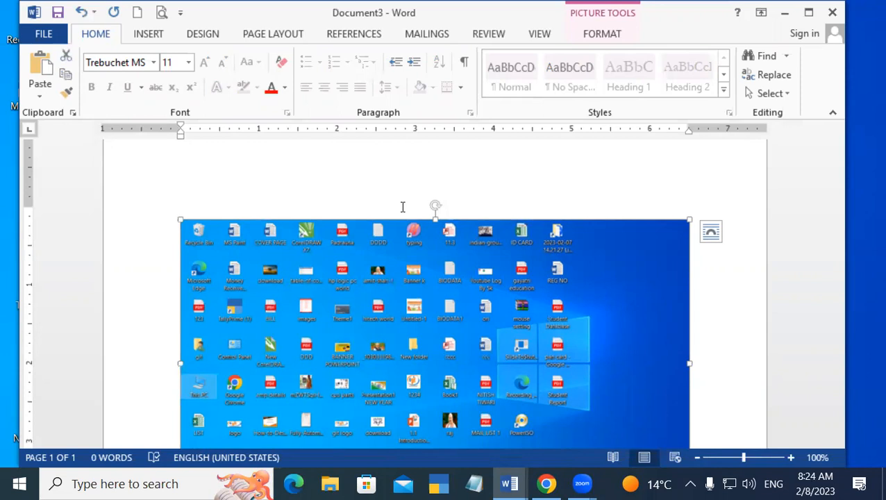
key(Delete)
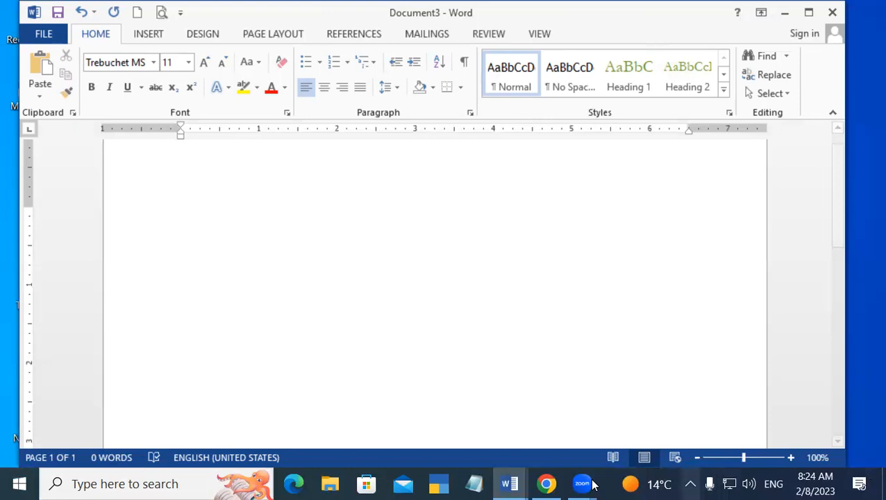
Handwrite "win + Prtscn" in red across the upper part of the blank page with the Zoom annotation pen
drag(199, 200, 238, 202)
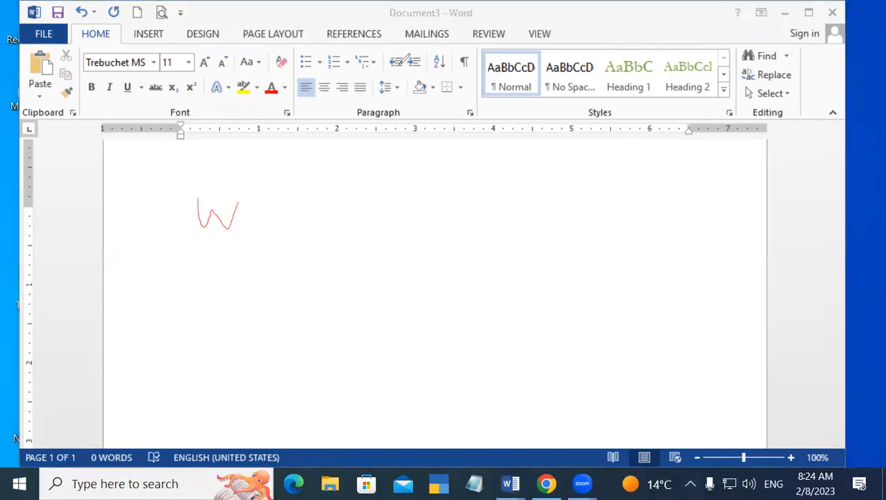
mouse_move(308, 215)
mouse_down()
mouse_move(321, 229)
mouse_move(351, 200)
mouse_move(370, 222)
mouse_move(435, 186)
mouse_up()
mouse_move(462, 148)
mouse_down()
mouse_move(472, 195)
mouse_move(495, 165)
mouse_move(557, 154)
mouse_move(571, 184)
mouse_move(607, 192)
mouse_move(620, 181)
mouse_move(651, 203)
mouse_move(664, 170)
mouse_up()
drag(688, 159, 675, 193)
mouse_move(708, 161)
mouse_down()
mouse_move(722, 179)
mouse_move(733, 146)
mouse_move(756, 143)
mouse_move(756, 154)
mouse_up()
Handwrite "Fn + Prtscn" in thick red strokes beneath the first note, and underline "win +" above it
drag(418, 318, 422, 388)
mouse_move(415, 303)
mouse_down()
mouse_move(439, 329)
mouse_move(419, 341)
mouse_up()
mouse_move(458, 318)
mouse_down()
mouse_move(498, 310)
mouse_move(512, 350)
mouse_move(519, 319)
mouse_move(547, 346)
mouse_up()
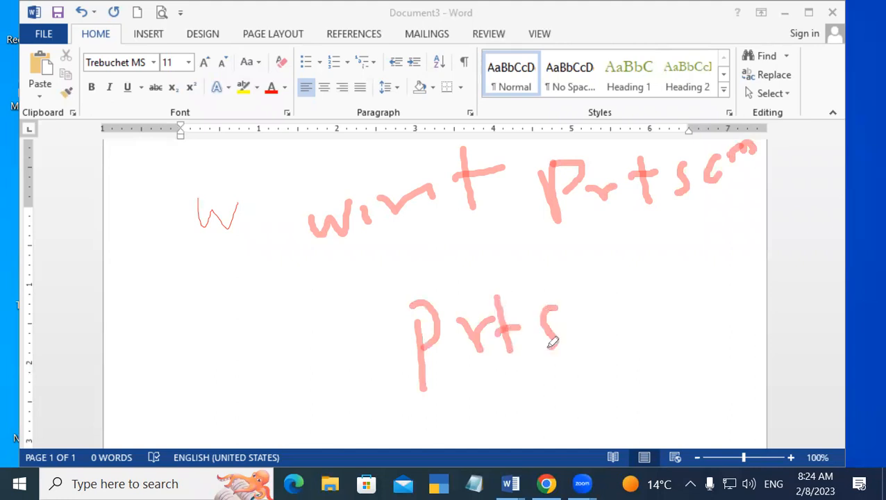
mouse_move(590, 307)
mouse_down()
mouse_move(595, 334)
mouse_move(643, 313)
mouse_up()
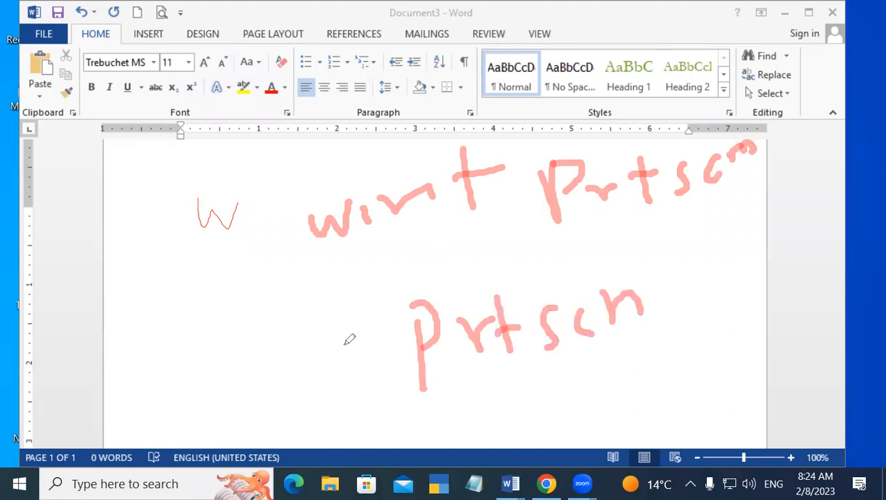
drag(381, 334, 369, 393)
drag(317, 371, 403, 349)
mouse_move(263, 350)
mouse_down()
mouse_move(238, 425)
mouse_move(291, 341)
mouse_up()
mouse_move(233, 391)
mouse_down()
mouse_move(277, 388)
mouse_move(292, 371)
mouse_move(291, 398)
mouse_up()
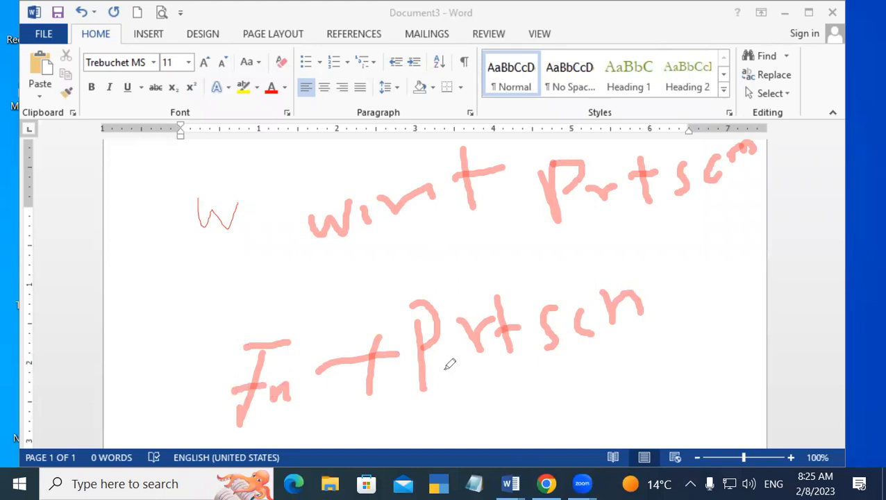
drag(281, 263, 454, 255)
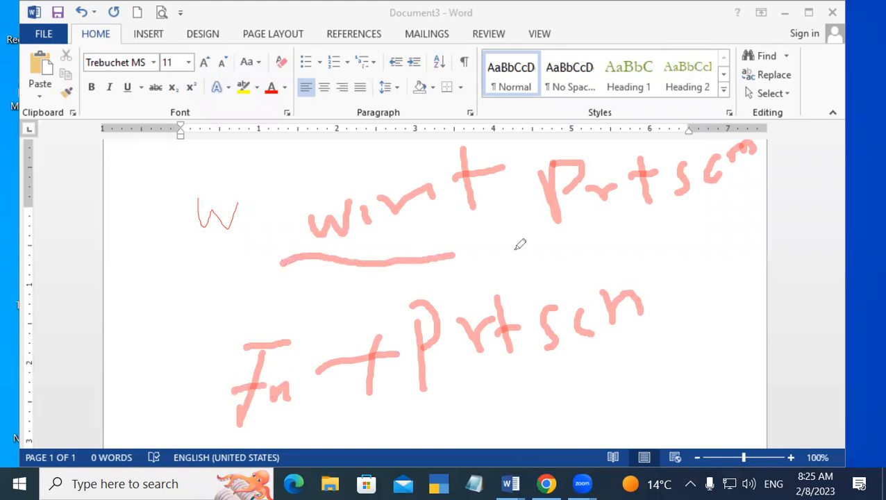
Finish underlining both handwritten shortcuts in red, and write "Clipboard" beneath the "Fn + Prtscn" note with the annotation pen
drag(520, 244, 723, 212)
mouse_move(278, 432)
mouse_down()
mouse_move(565, 384)
mouse_move(685, 352)
mouse_up()
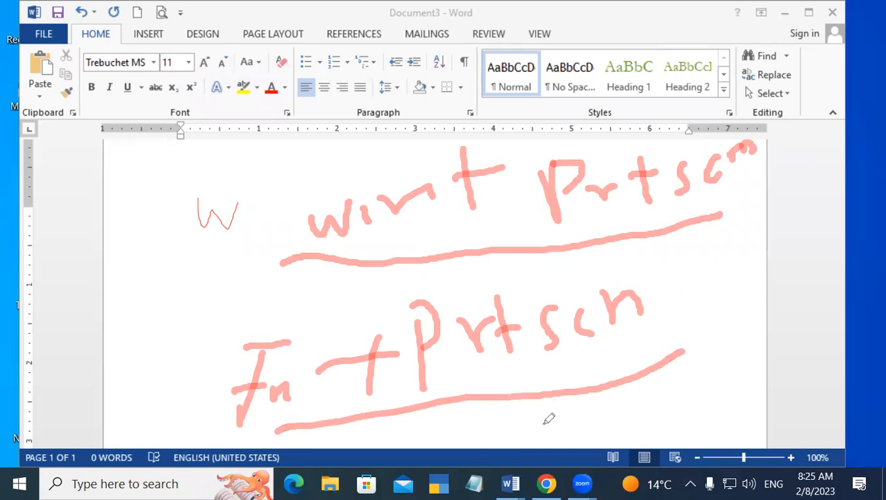
mouse_move(552, 405)
mouse_down()
mouse_move(553, 436)
mouse_move(601, 425)
mouse_up()
click(583, 382)
mouse_move(611, 390)
mouse_down()
mouse_move(621, 421)
mouse_move(633, 375)
mouse_move(618, 391)
mouse_up()
mouse_move(648, 358)
mouse_down()
mouse_move(672, 386)
mouse_move(661, 390)
mouse_move(698, 381)
mouse_move(694, 367)
mouse_move(706, 369)
mouse_move(774, 321)
mouse_up()
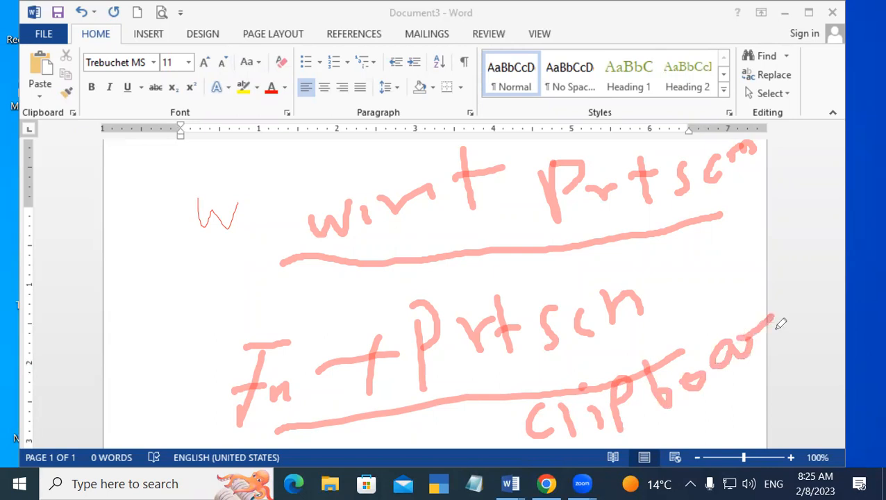
mouse_move(809, 269)
mouse_down()
mouse_move(825, 318)
mouse_move(814, 311)
mouse_up()
Handwrite "paste" in red beside the page's upper left area, and draw an arrow from it down toward the "Fn" note
mouse_move(39, 257)
mouse_down()
mouse_move(63, 291)
mouse_move(66, 312)
mouse_up()
drag(56, 229, 50, 262)
mouse_move(91, 233)
mouse_down()
mouse_move(84, 241)
mouse_move(143, 225)
mouse_move(164, 207)
mouse_move(174, 168)
mouse_move(182, 193)
mouse_up()
mouse_move(105, 267)
mouse_down()
mouse_move(138, 327)
mouse_move(173, 340)
mouse_move(166, 340)
mouse_move(171, 303)
mouse_up()
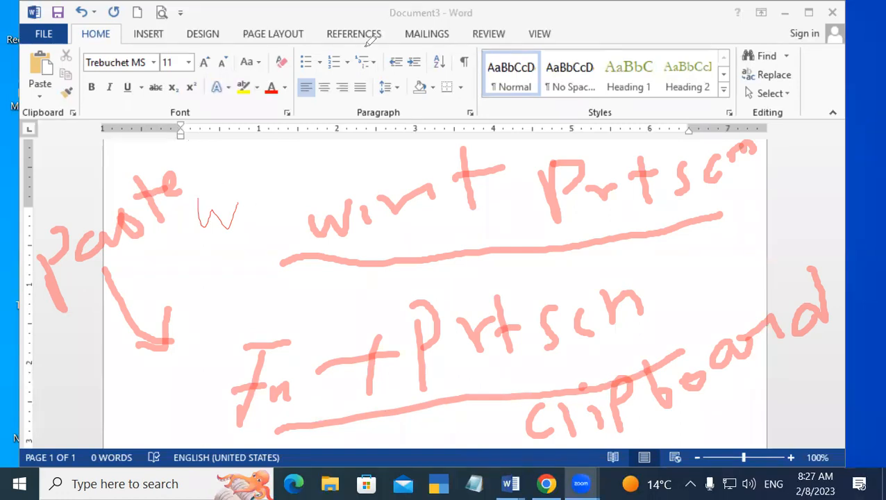
Erase all the handwritten annotations from the screen and maximize the Word window
mouse_move(441, 170)
mouse_down()
mouse_move(246, 282)
mouse_move(197, 192)
mouse_move(27, 278)
mouse_move(36, 289)
mouse_move(129, 269)
mouse_move(90, 311)
mouse_move(124, 348)
mouse_move(427, 358)
mouse_move(257, 376)
mouse_move(435, 359)
mouse_move(479, 332)
mouse_move(502, 403)
mouse_move(796, 386)
mouse_move(605, 371)
mouse_move(537, 403)
mouse_move(669, 387)
mouse_move(669, 221)
mouse_move(789, 172)
mouse_move(747, 145)
mouse_move(564, 204)
mouse_move(467, 183)
mouse_move(625, 186)
mouse_move(497, 173)
mouse_move(247, 323)
mouse_move(356, 225)
mouse_up()
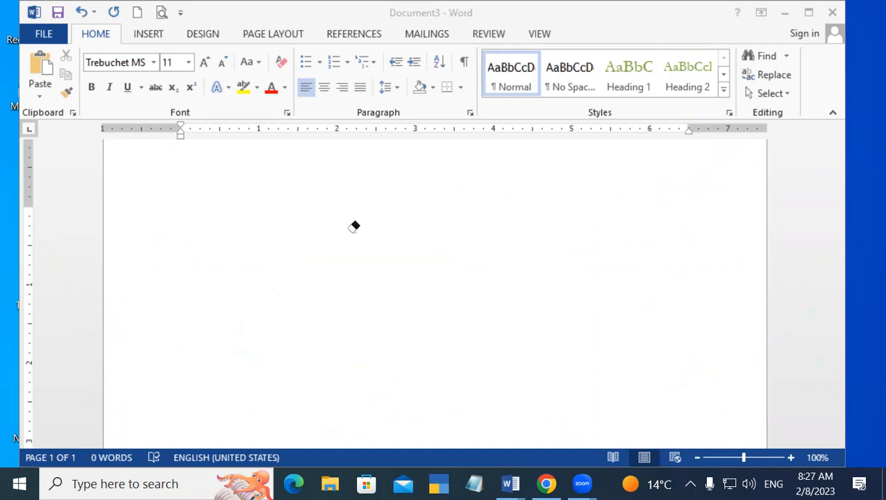
click(565, 150)
click(525, 227)
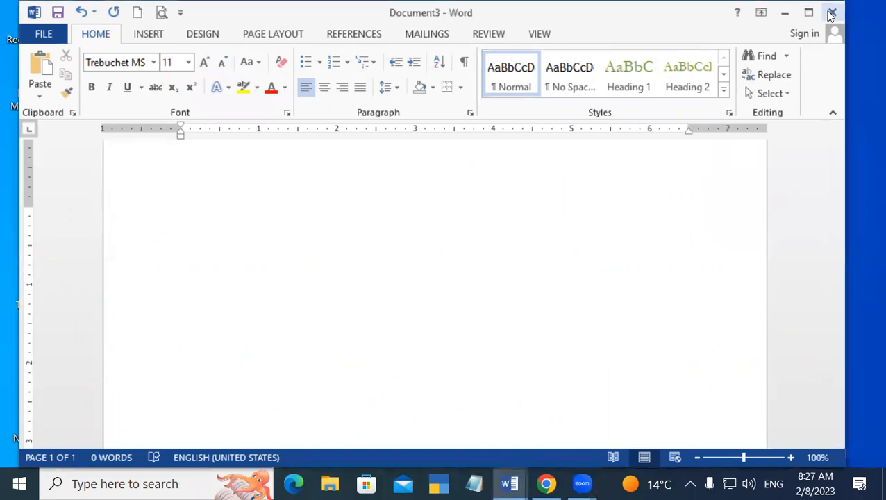
click(809, 12)
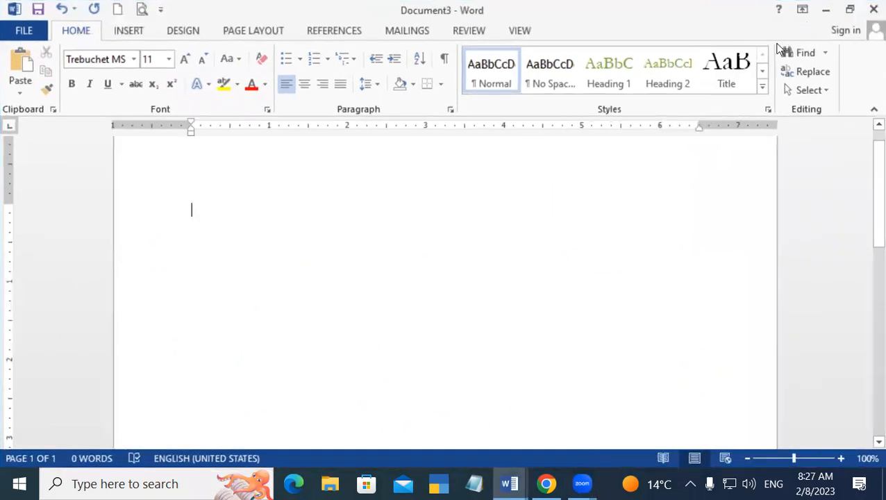
Search YouTube for "cartoon" as an online video, and insert the "Shiva Episode 15 Part-1 The RoboMan" video into the document
click(125, 31)
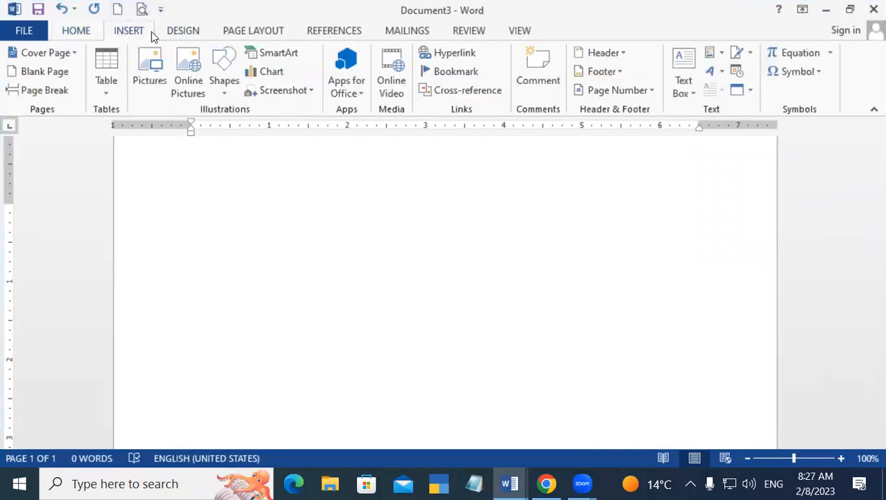
click(334, 98)
click(439, 207)
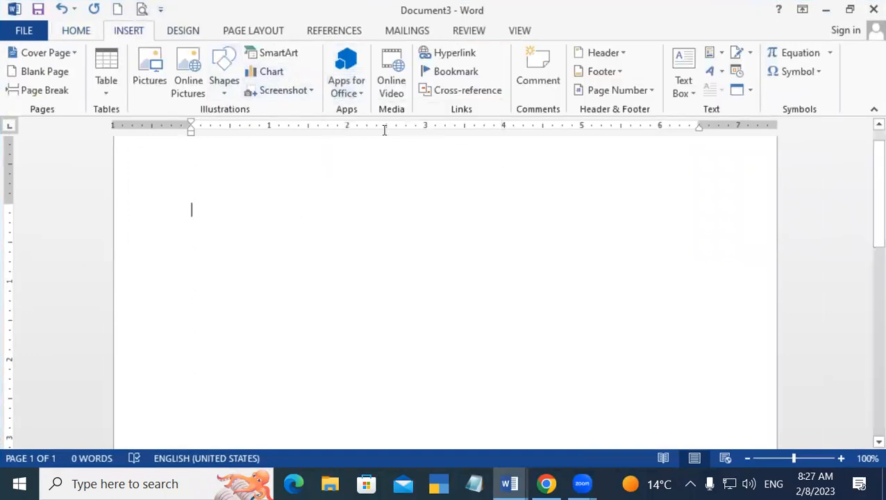
click(387, 75)
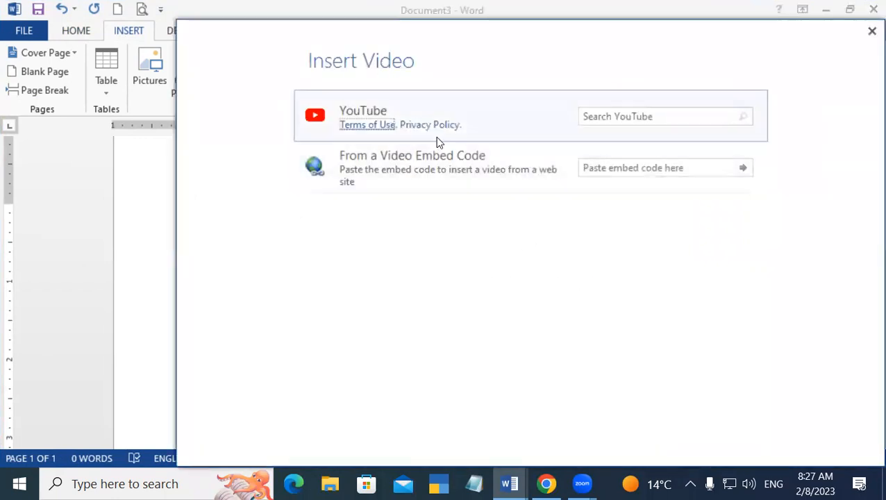
click(617, 115)
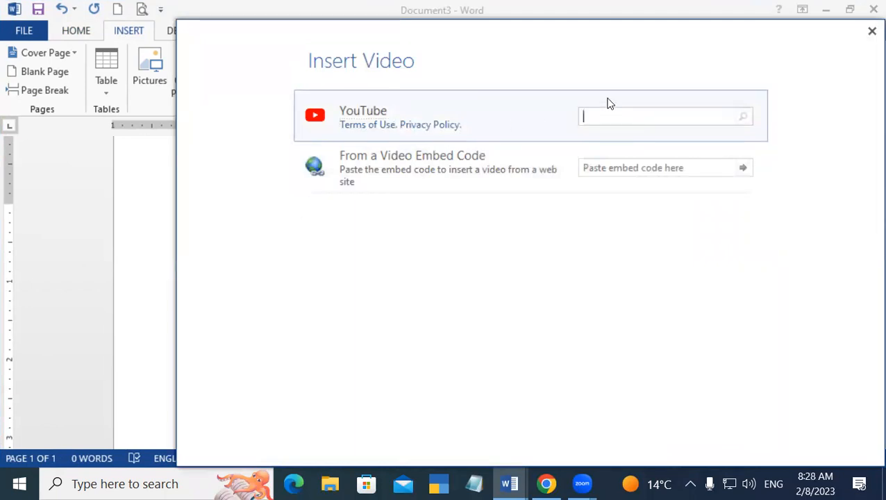
text(cartoon)
click(745, 119)
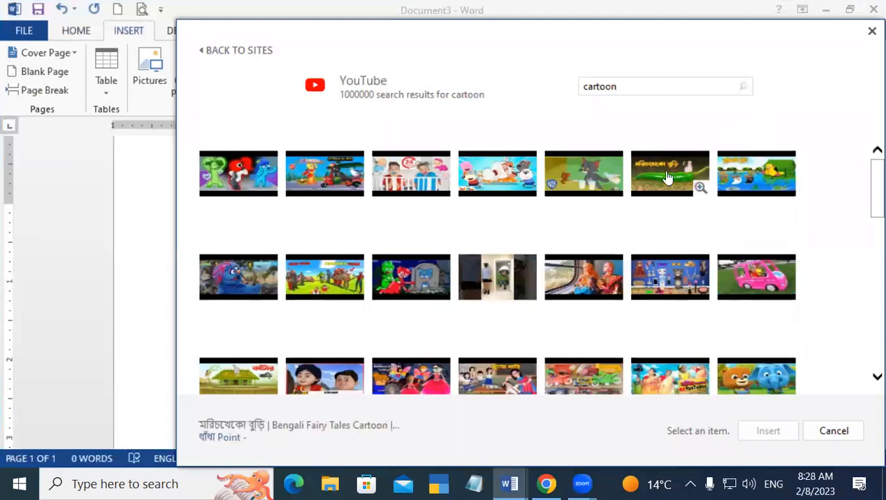
click(346, 380)
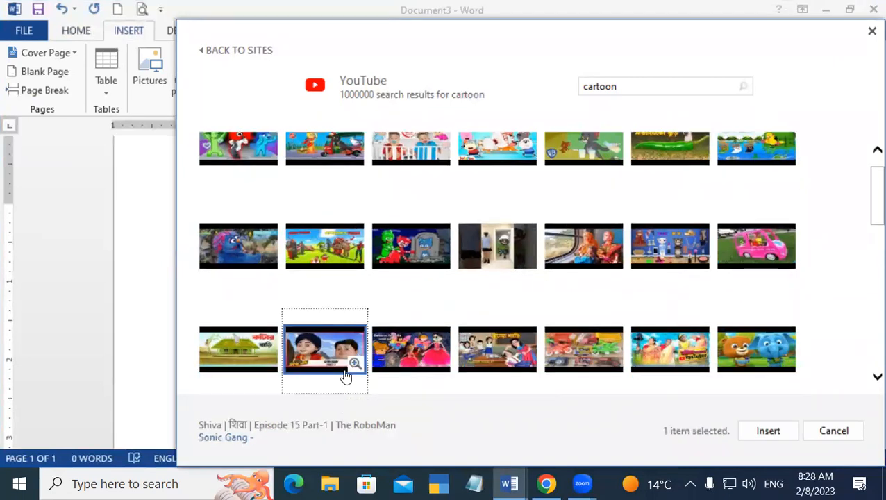
click(768, 431)
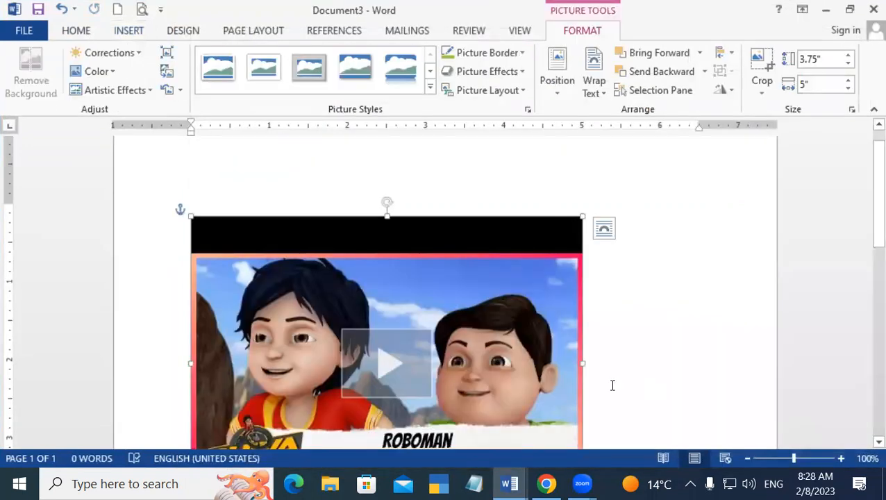
Play the inserted Shiva video inside the document, skip ahead, and pause and close the player
drag(864, 247, 866, 277)
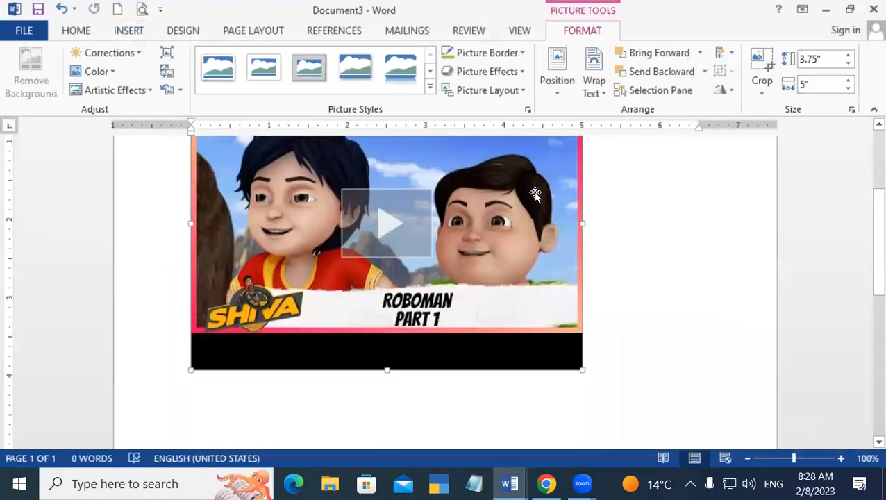
click(400, 230)
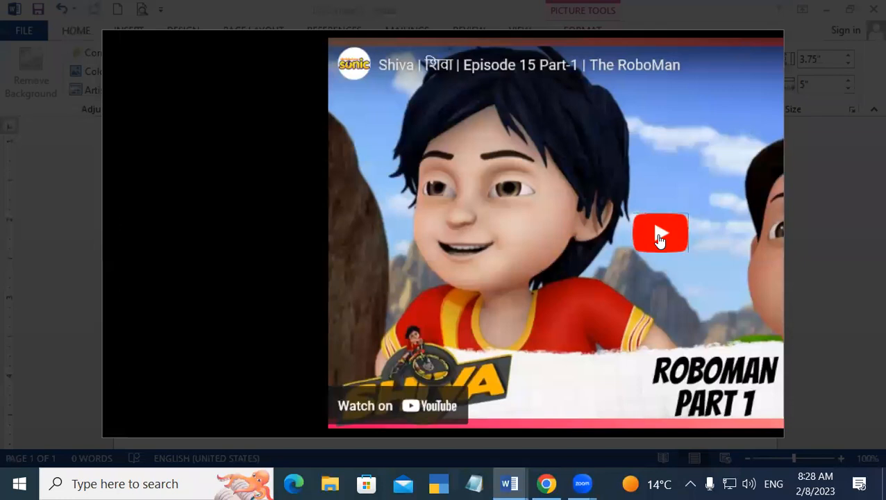
click(660, 243)
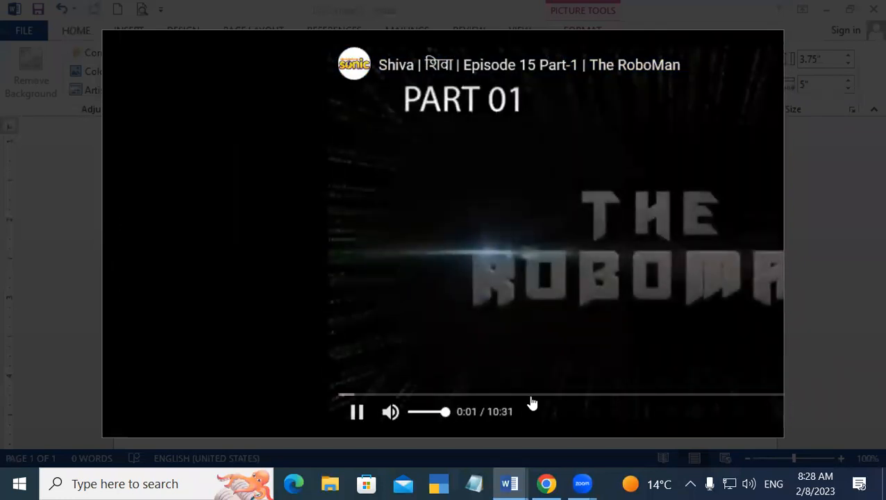
click(359, 395)
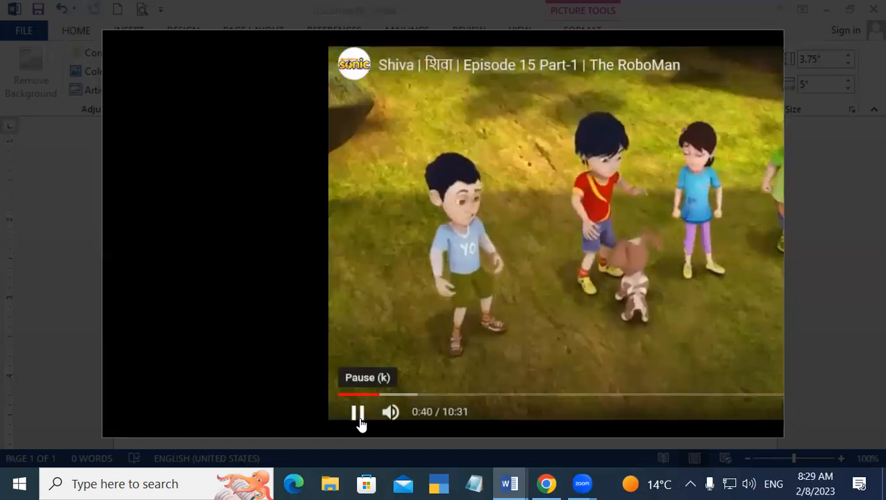
click(358, 421)
key(Escape)
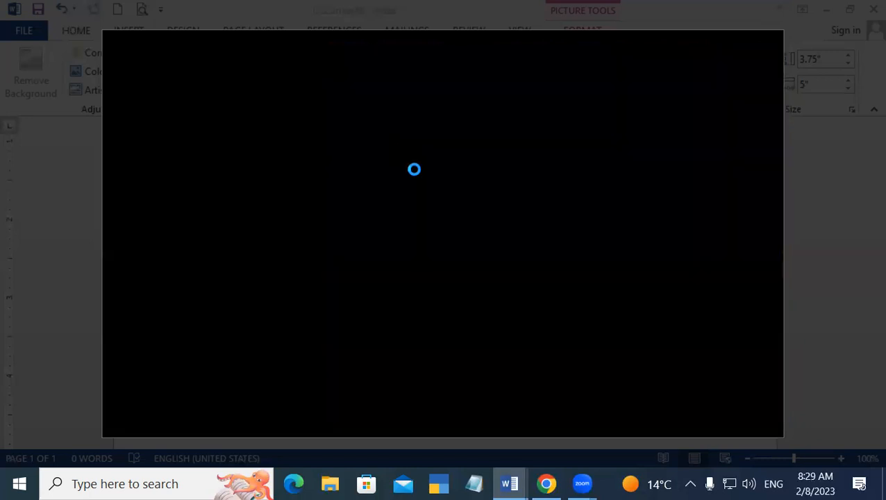
Undo the insertion of the Shiva video
scroll(686, 360, up, 2)
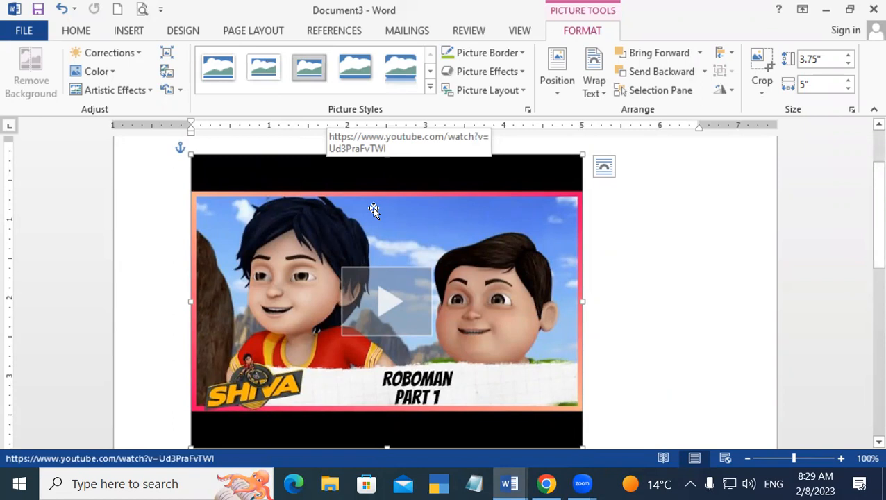
key(ctrl+z)
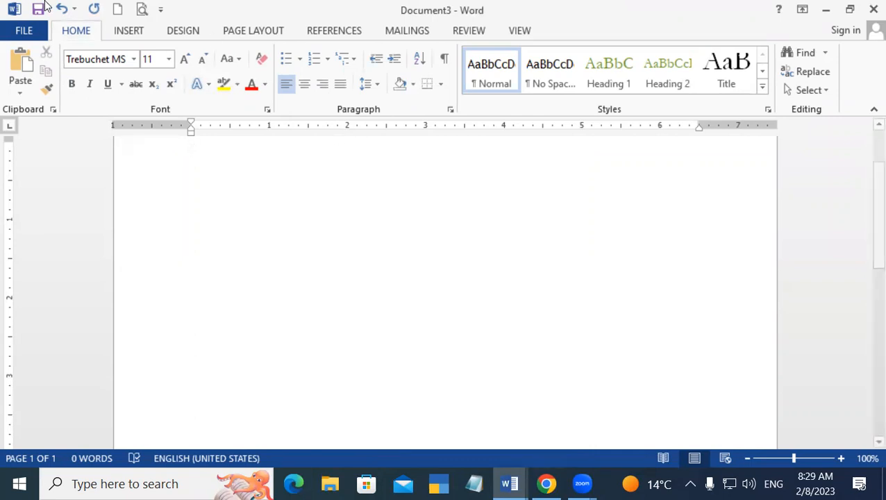
Search YouTube for "motu patlu" as an online video, and insert the "Motu Patlu Ki Laser Power" video into the document
click(123, 31)
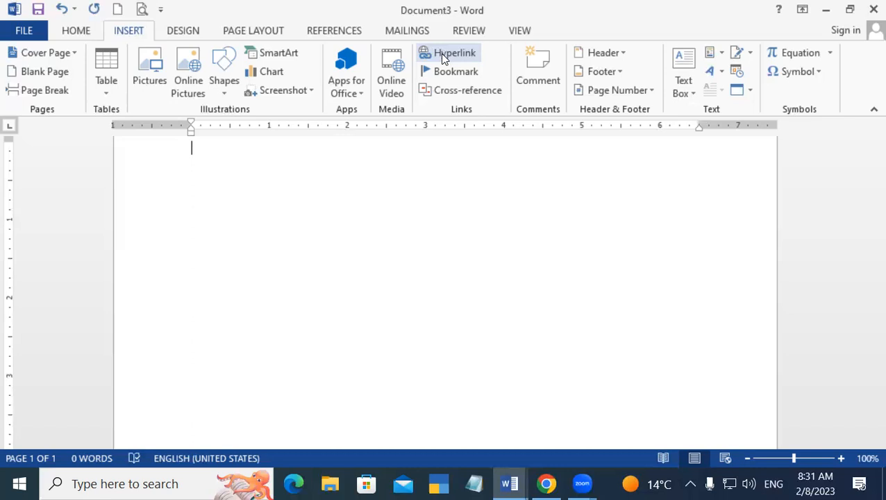
click(380, 80)
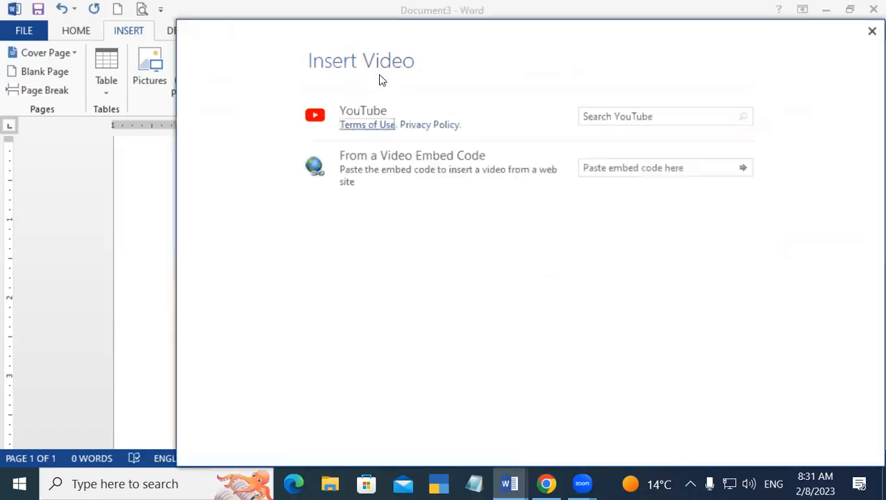
click(660, 114)
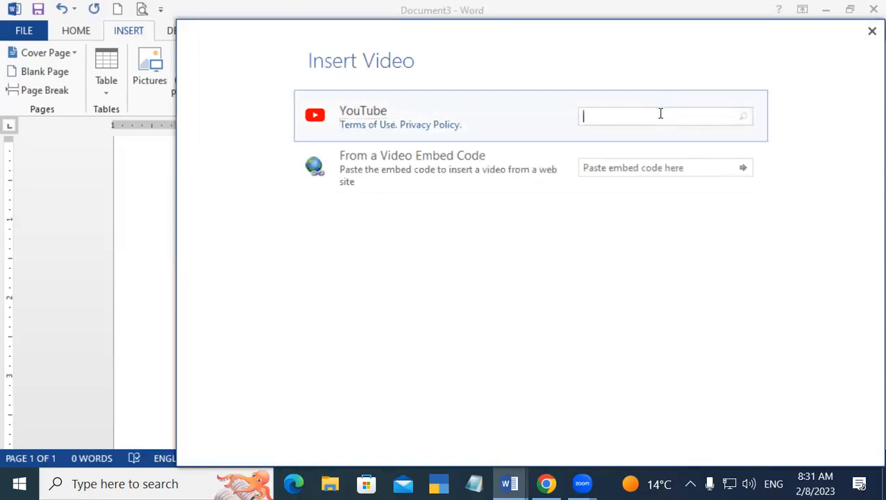
text(motu patli)
key(BackSpace)
text(u)
key(Return)
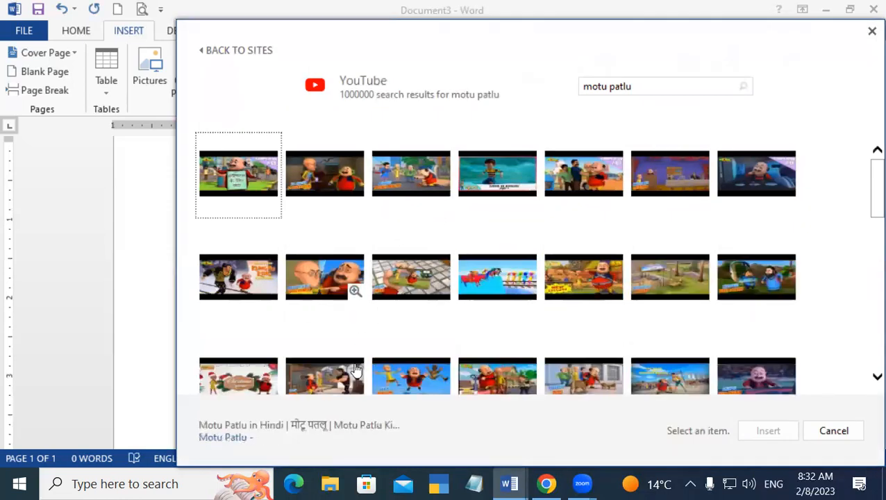
click(314, 279)
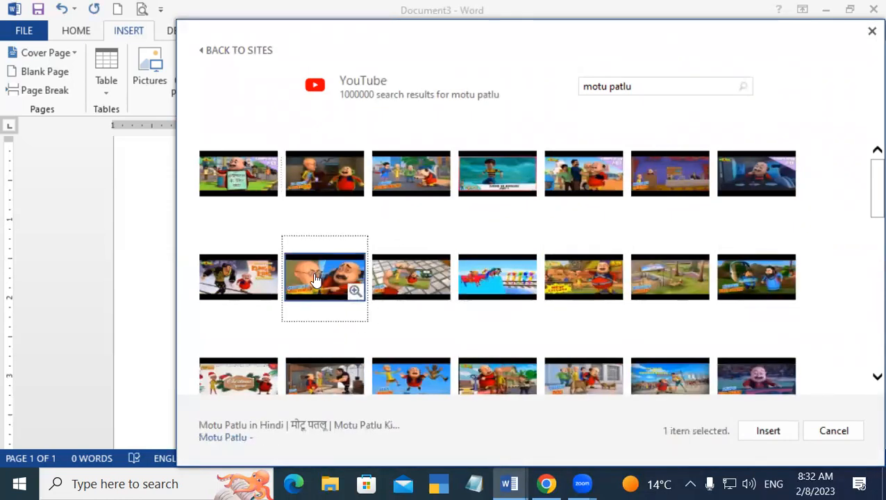
click(761, 436)
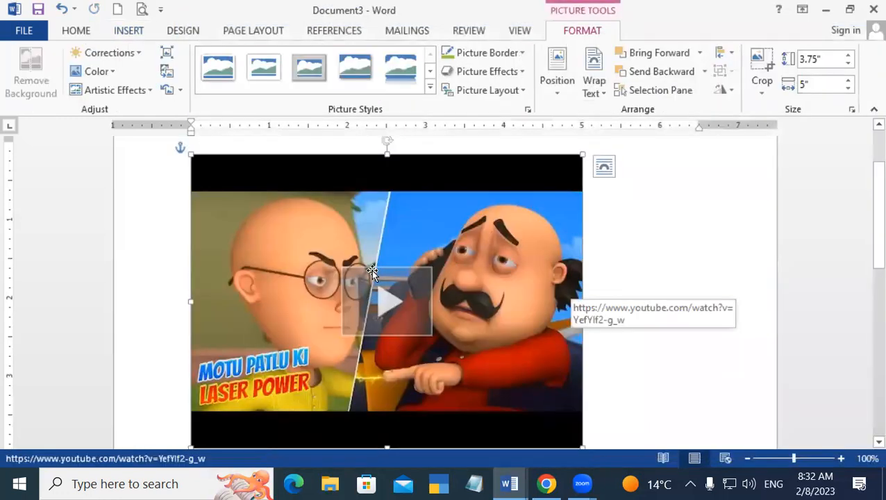
Try to play the inserted Motu Patlu video, and delete it from the document
click(375, 304)
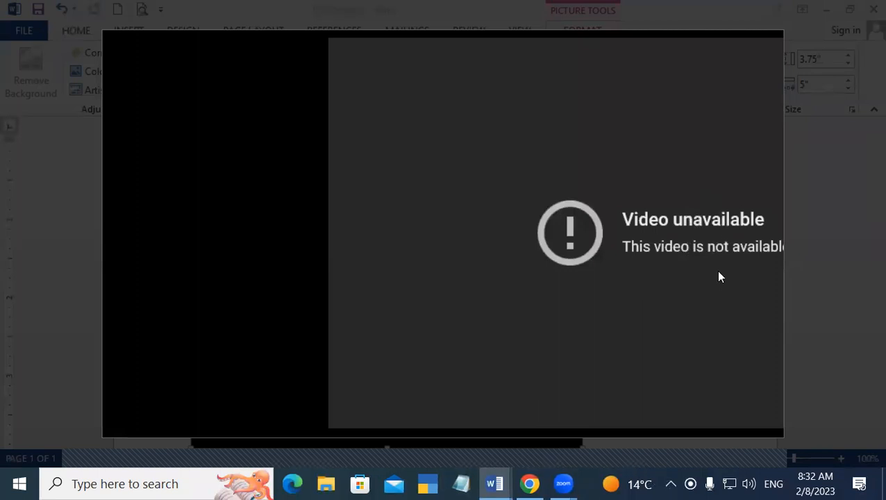
click(867, 367)
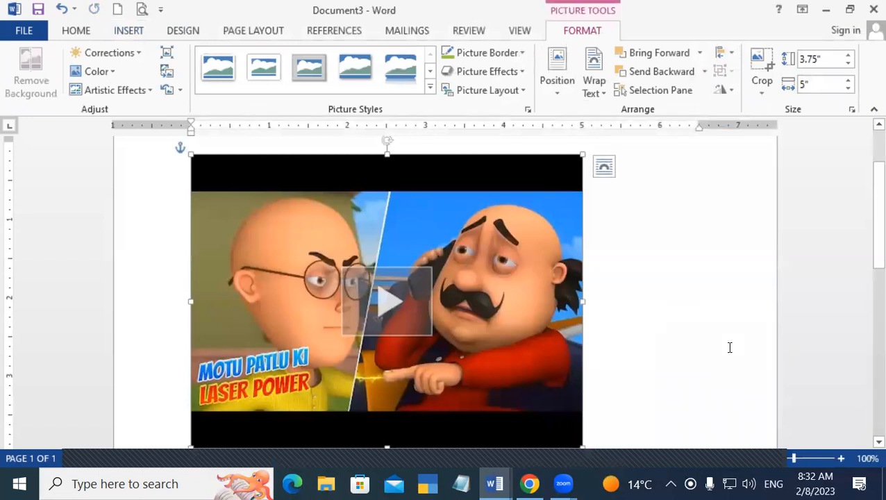
key(Delete)
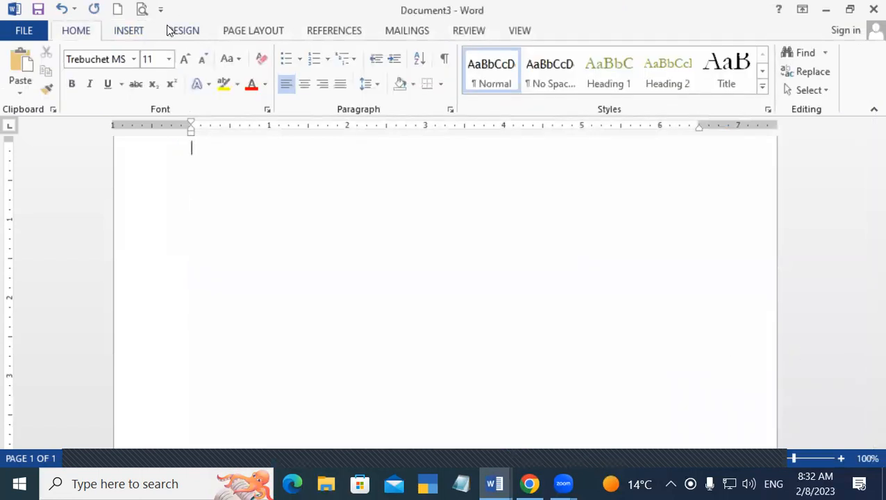
Minimize the blank document and open the "ccc" Word document from the desktop
click(125, 35)
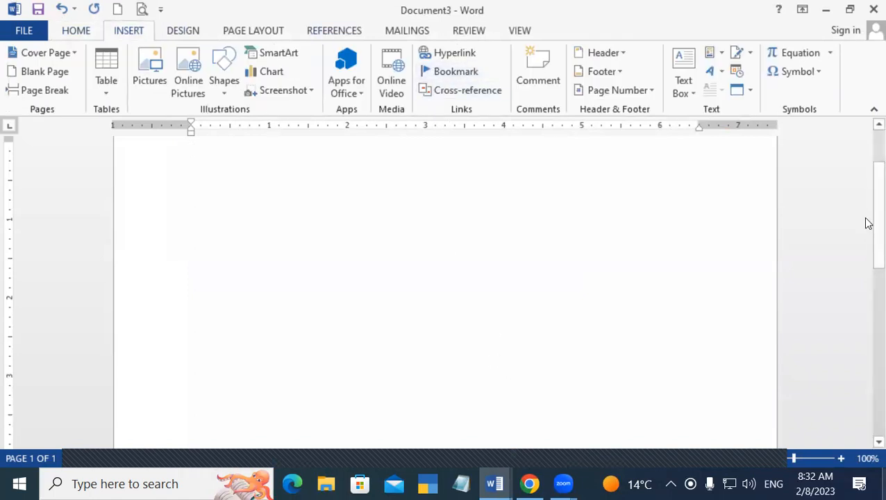
click(829, 7)
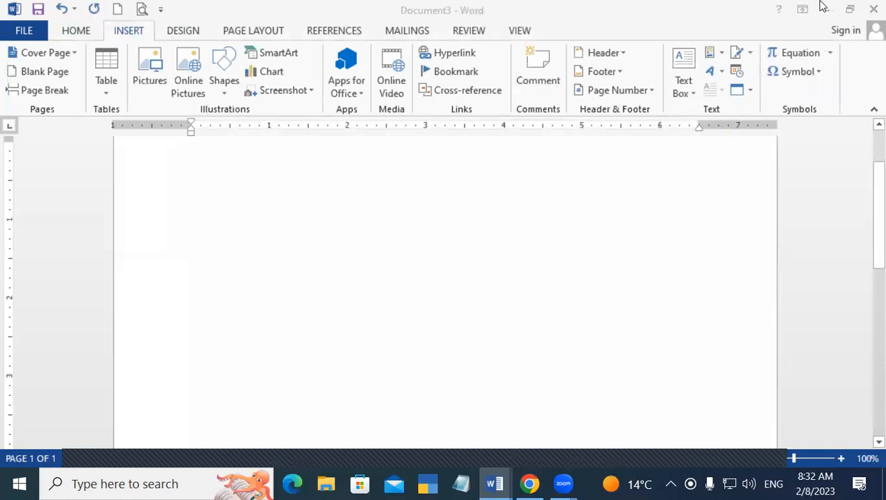
click(828, 14)
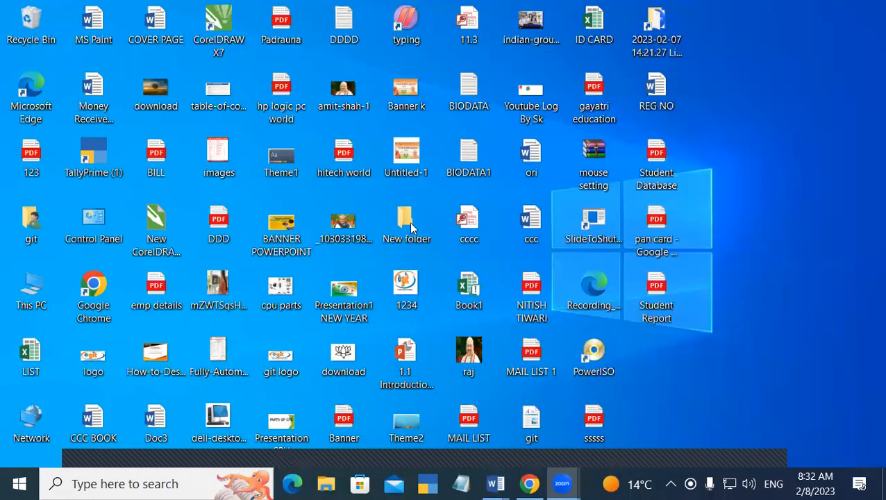
double_click(540, 219)
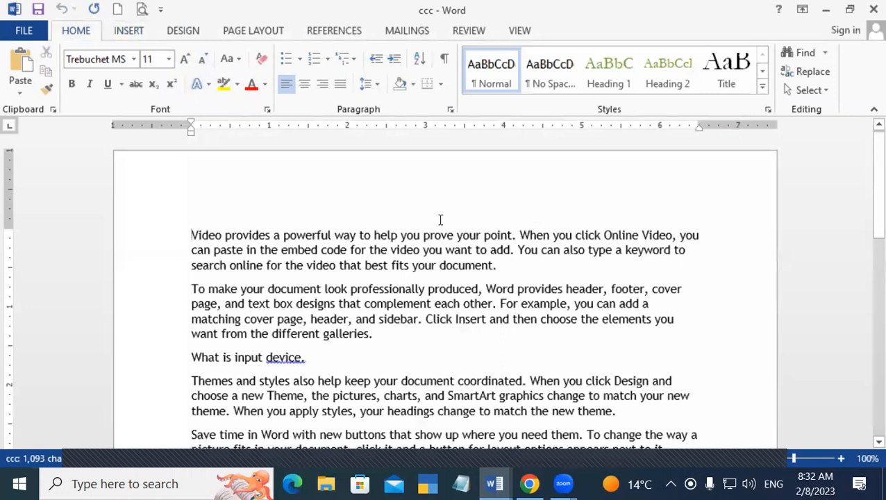
Add a new line above the first paragraph and enter "COMPUTER" on it
click(206, 215)
click(192, 235)
key(Return)
click(191, 235)
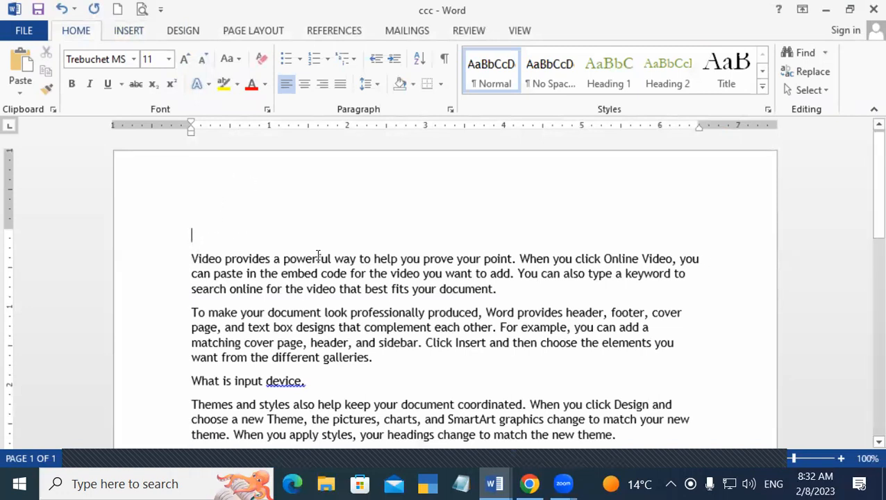
text(COMPUTER)
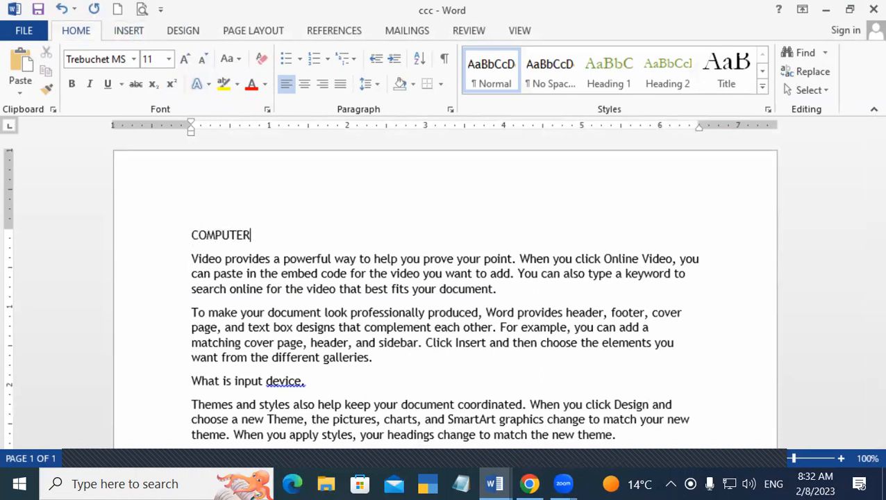
Format the "COMPUTER" heading line as bold with a font size of 16
drag(255, 236, 190, 238)
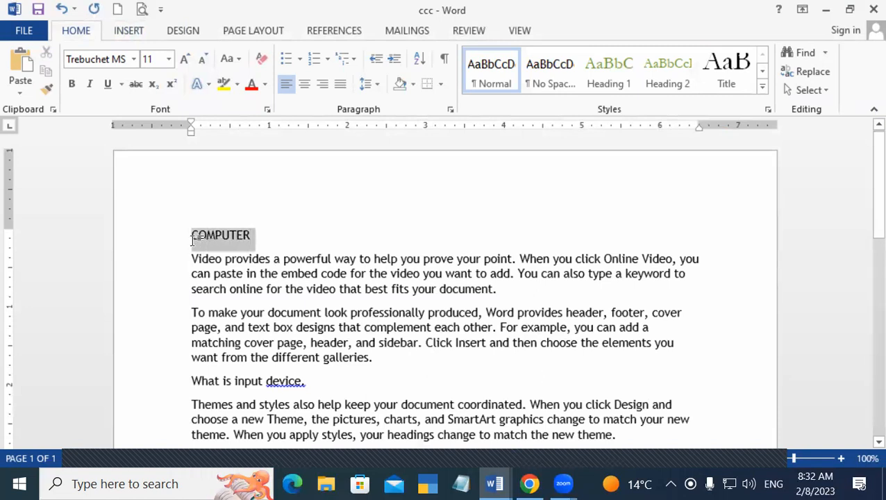
click(72, 83)
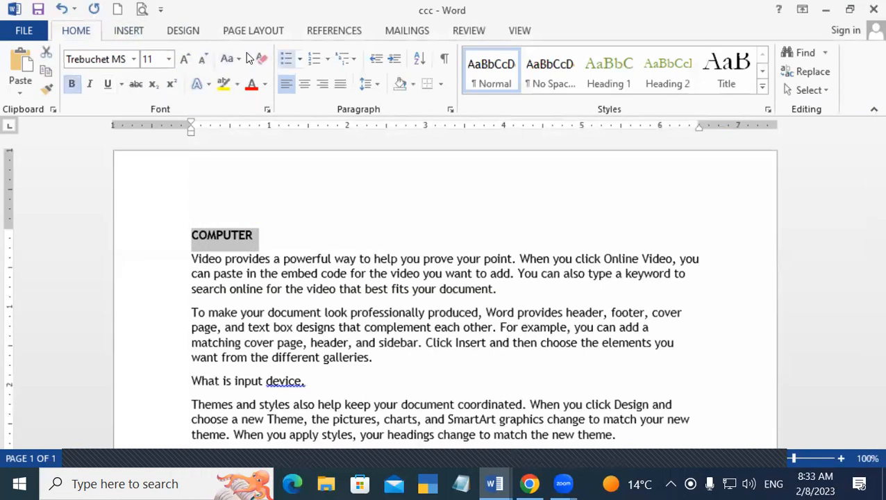
click(185, 59)
click(184, 59)
click(185, 59)
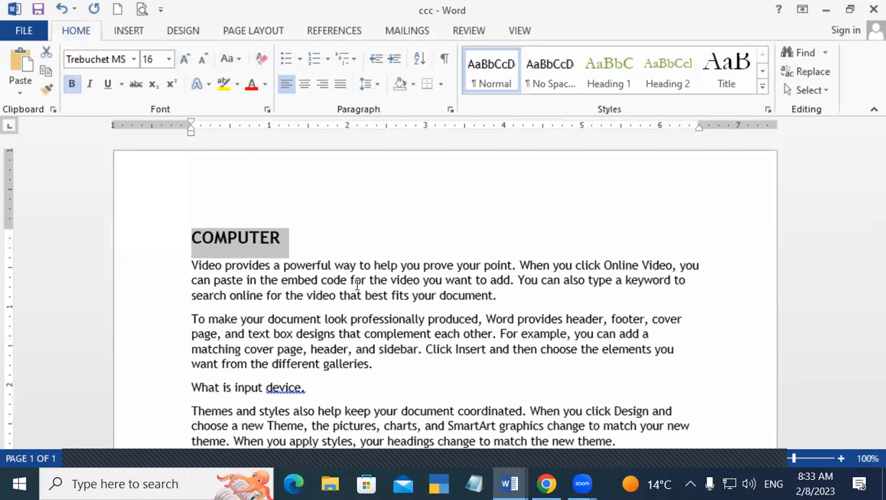
click(359, 221)
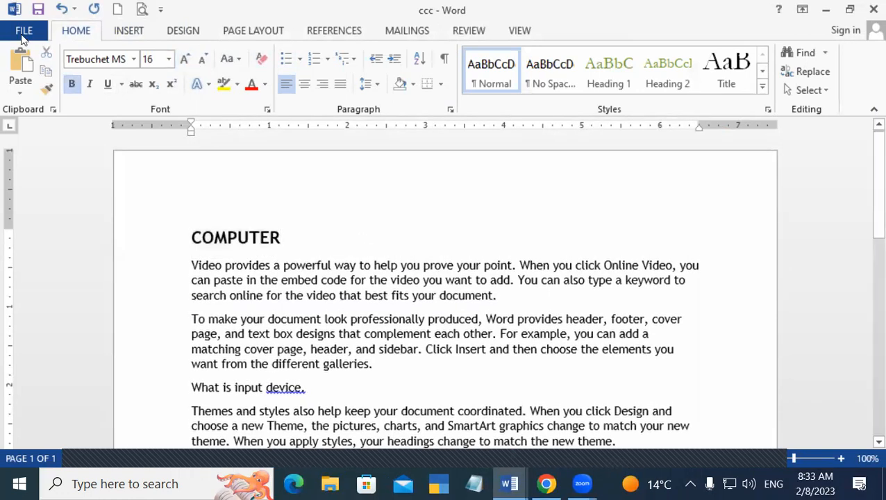
Close all open Word documents, keeping the changes to ccc and discarding those to Document3
click(874, 8)
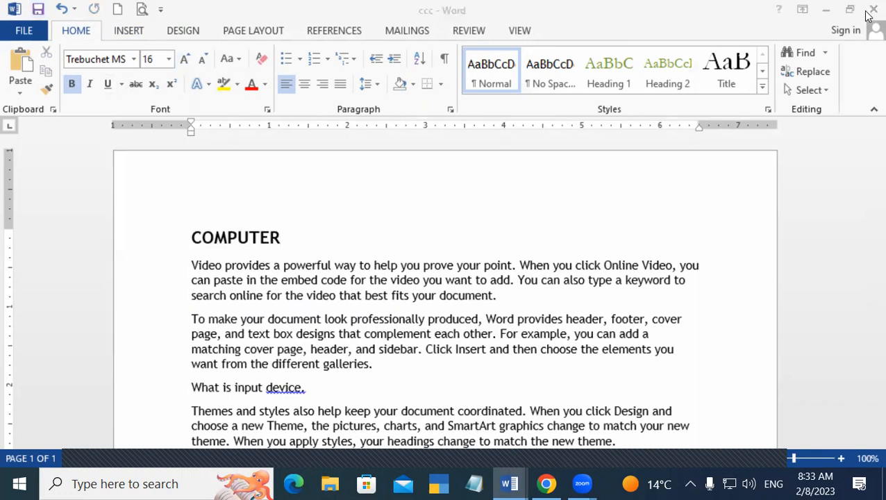
click(870, 12)
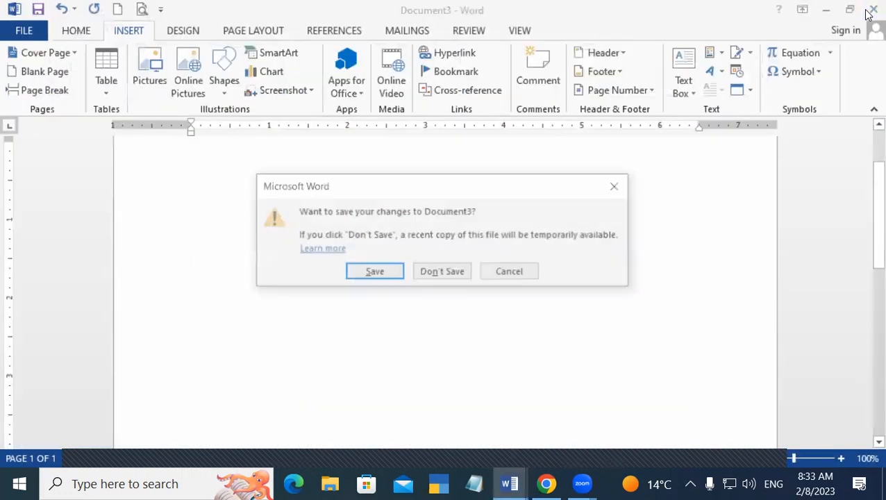
click(440, 272)
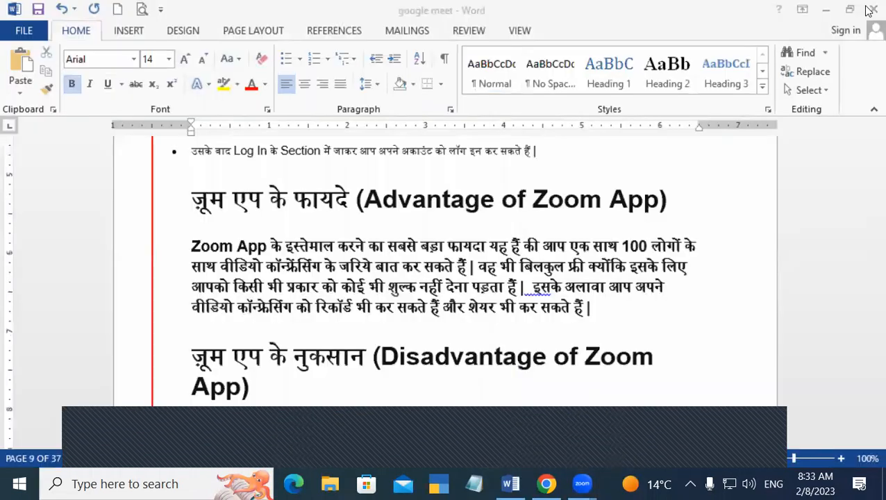
click(868, 8)
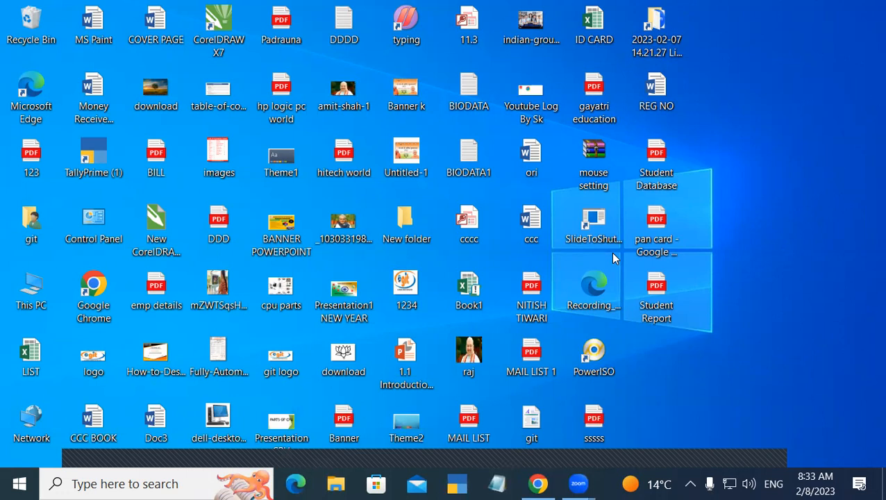
Launch Word with a new blank document, enter "COMPUTER", and set the zoom to 130%
key(super+r)
key(Return)
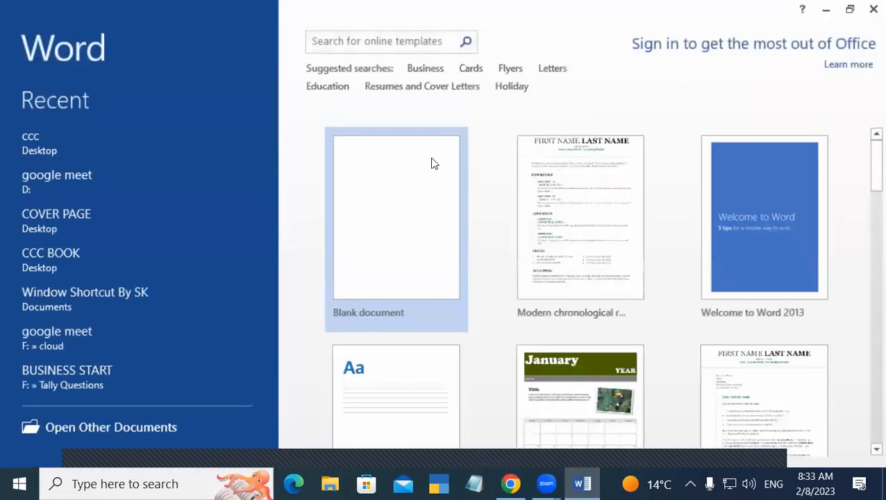
click(426, 164)
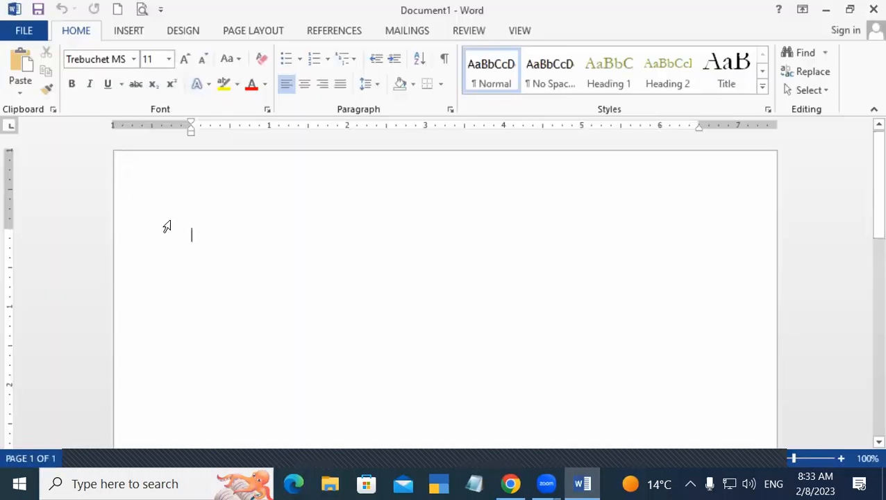
text(CO)
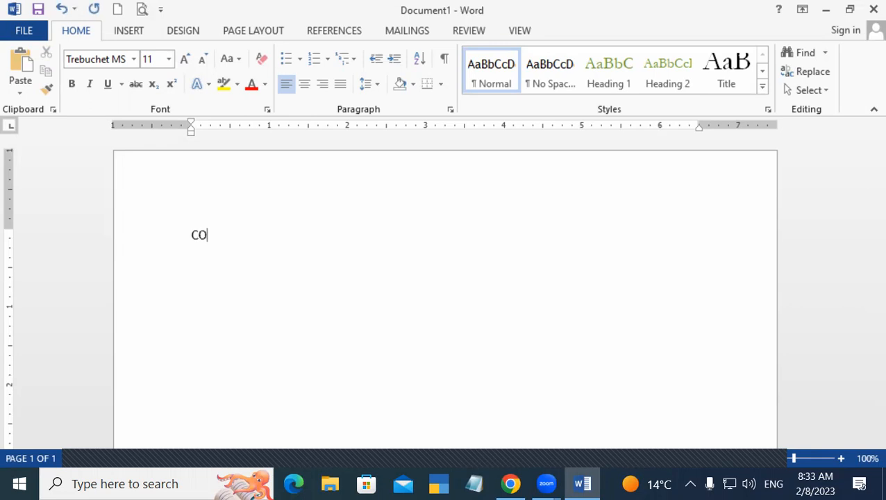
text(MPUTER)
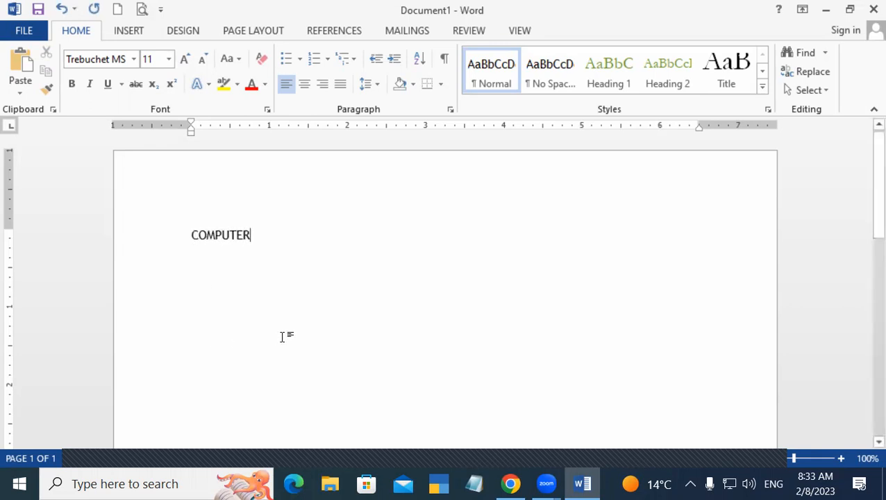
click(841, 458)
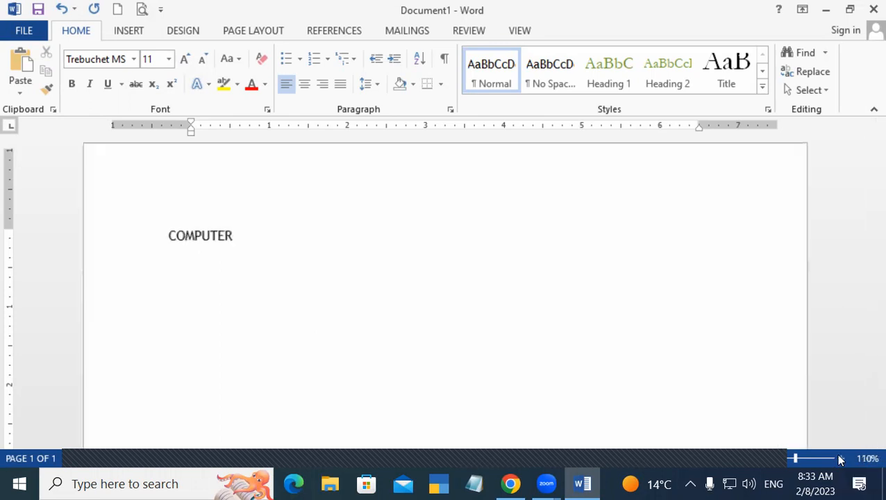
click(840, 458)
click(841, 458)
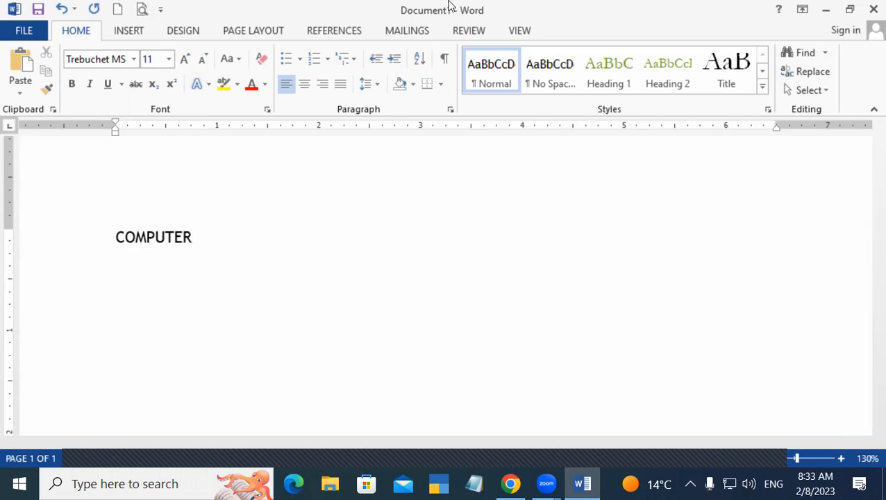
Start a hyperlink on the word "COMPUTER" that links to an existing file in the current folder
drag(208, 237, 87, 236)
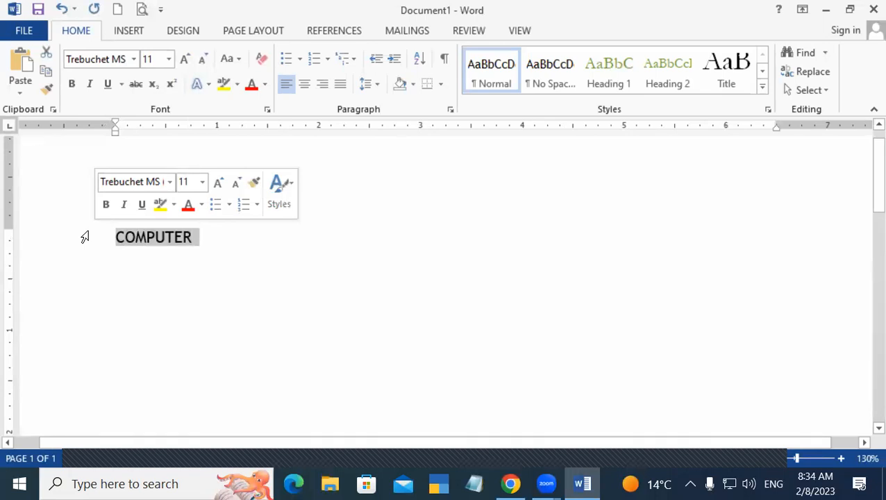
click(128, 30)
click(454, 52)
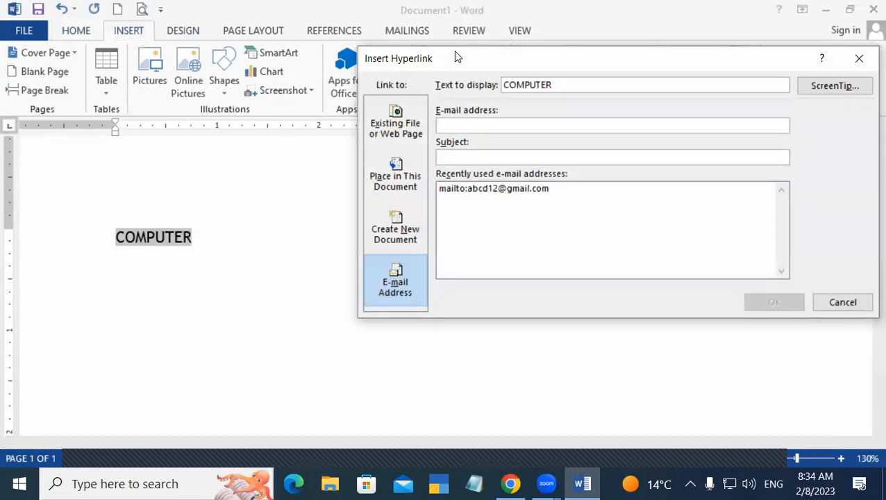
click(417, 134)
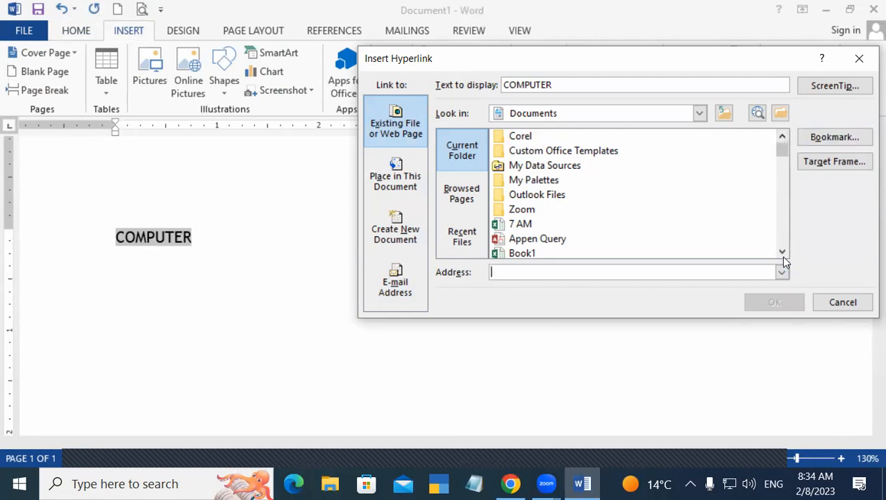
click(462, 193)
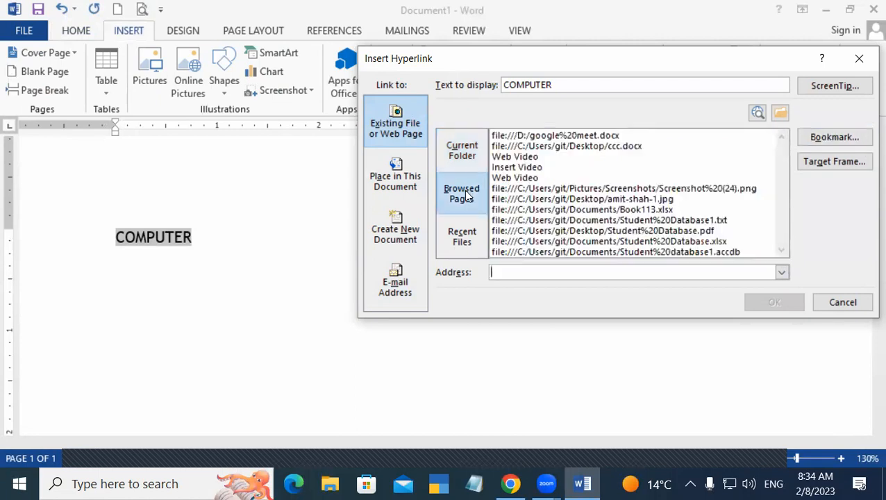
click(451, 155)
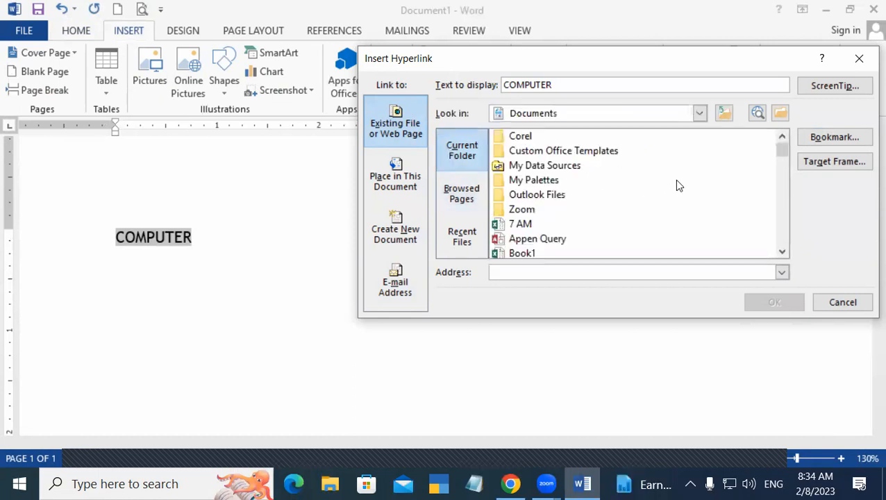
Look through the files in the Documents folder for a possible link target
click(782, 252)
triple_click(783, 253)
double_click(782, 253)
triple_click(782, 253)
double_click(783, 253)
double_click(783, 252)
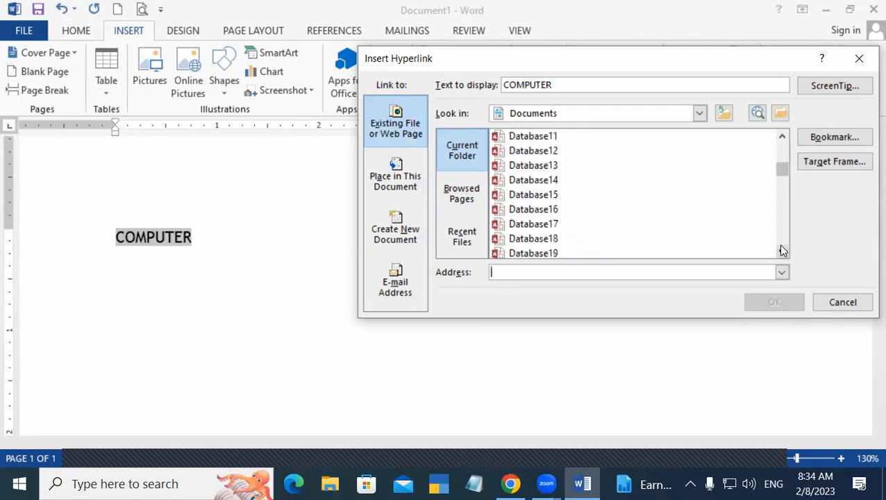
double_click(783, 138)
double_click(782, 137)
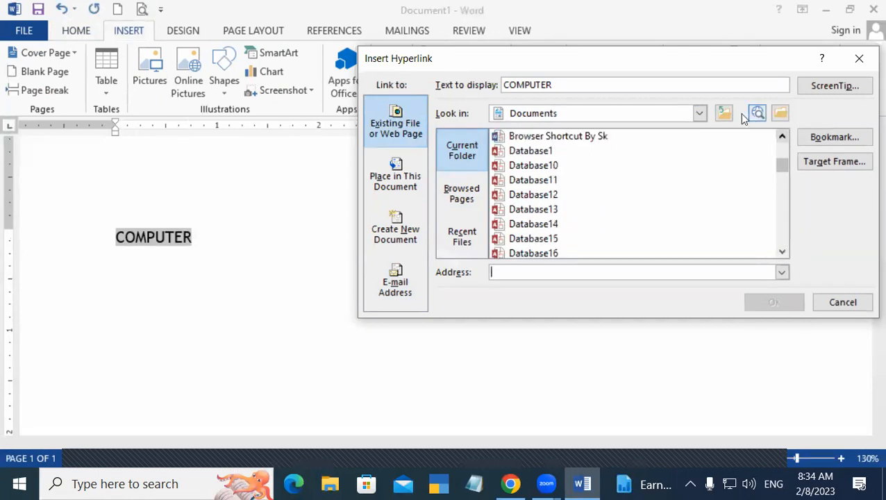
Browse to the Desktop folder and link "COMPUTER" to the ccc Word document there
click(700, 114)
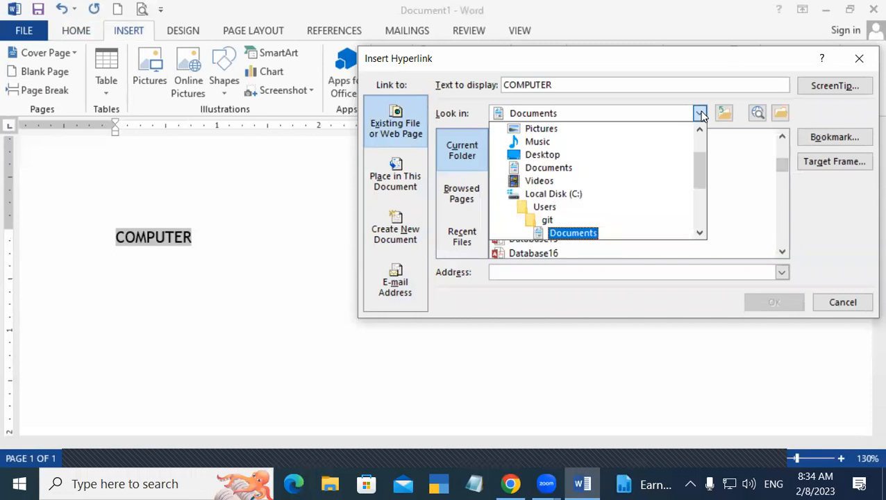
click(552, 159)
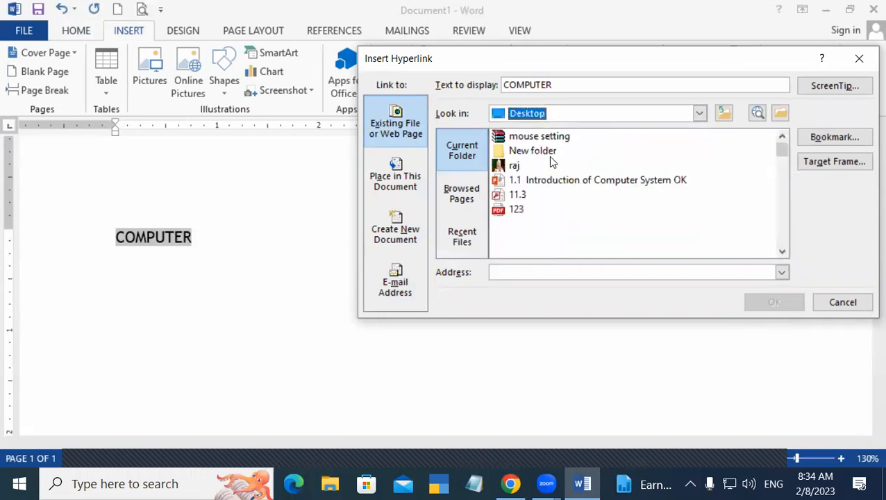
click(699, 114)
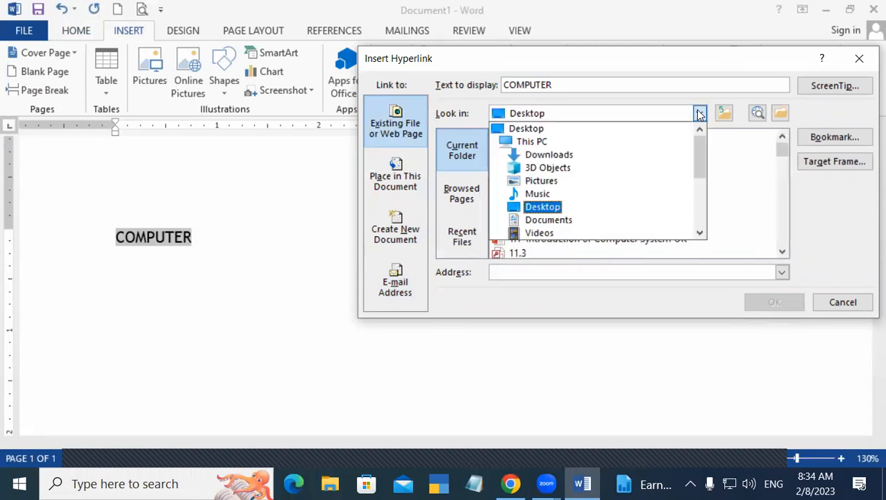
click(545, 143)
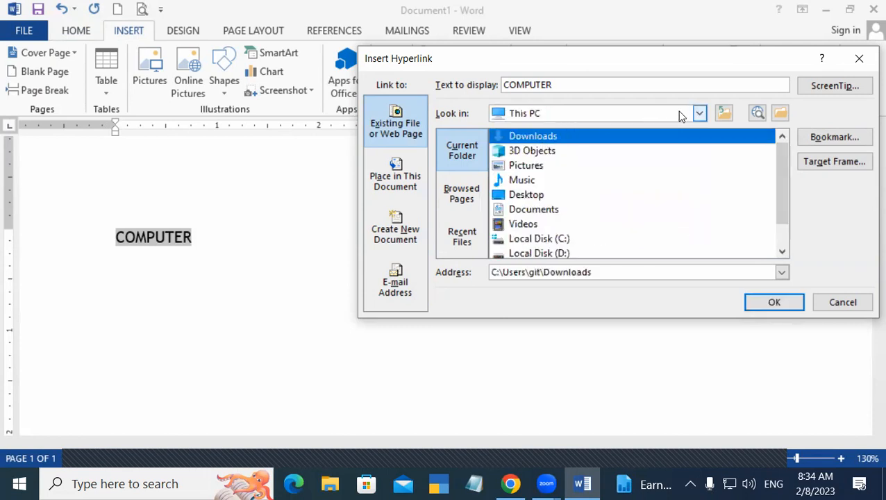
click(561, 253)
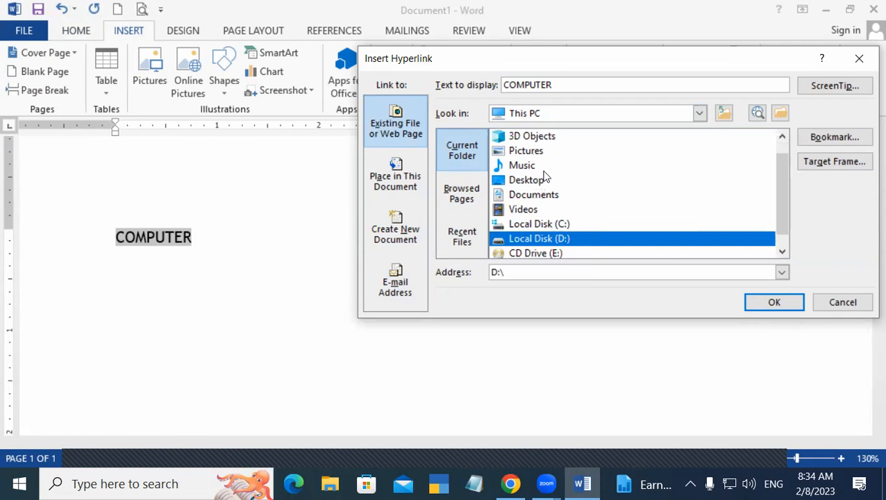
click(522, 181)
double_click(522, 182)
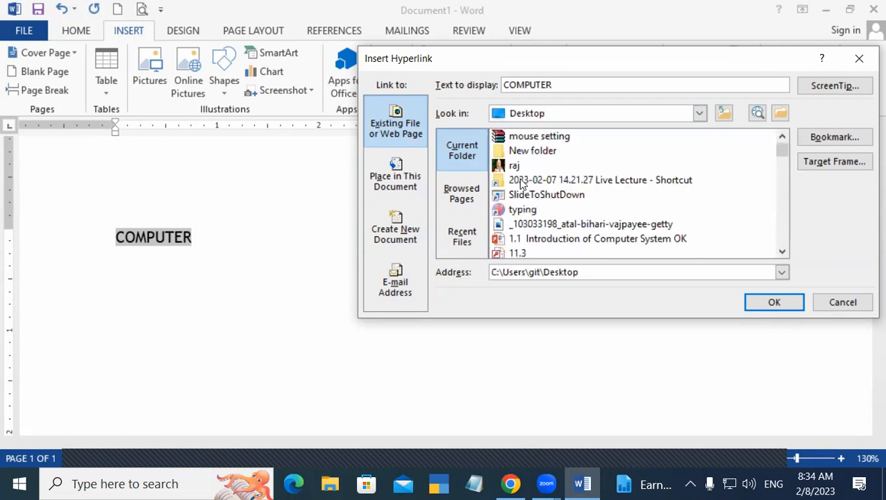
scroll(783, 250, down, 9)
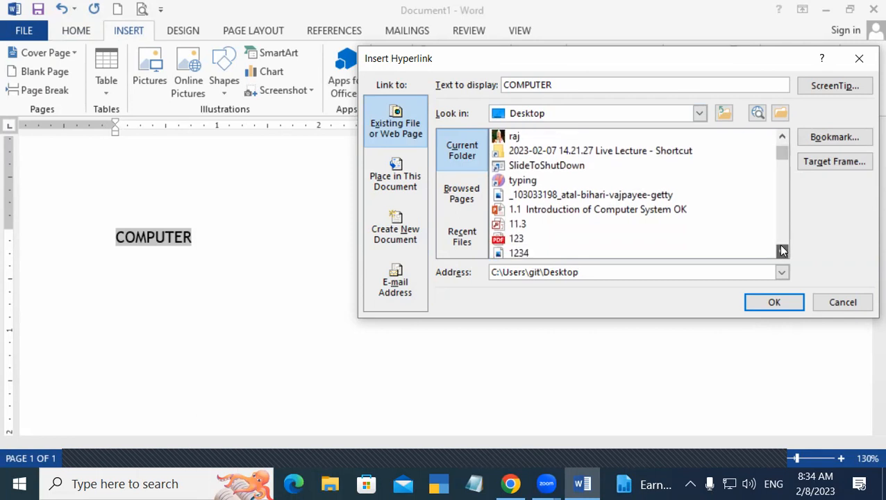
scroll(783, 250, down, 3)
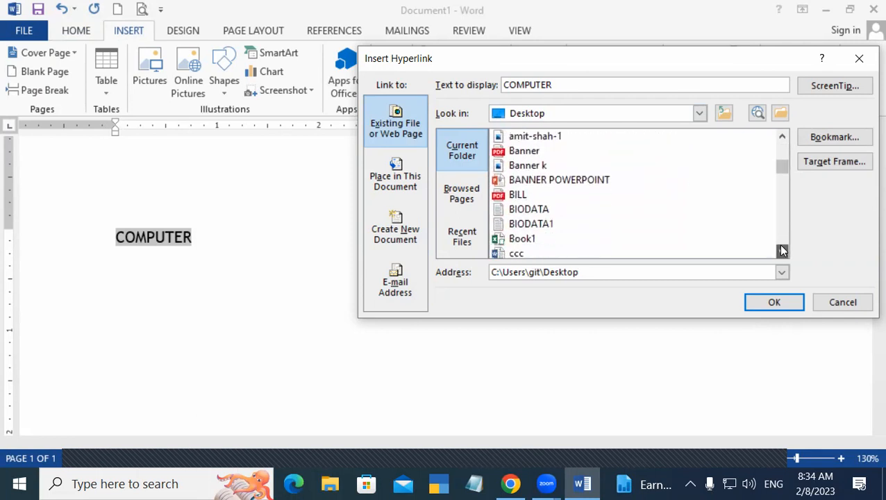
click(518, 243)
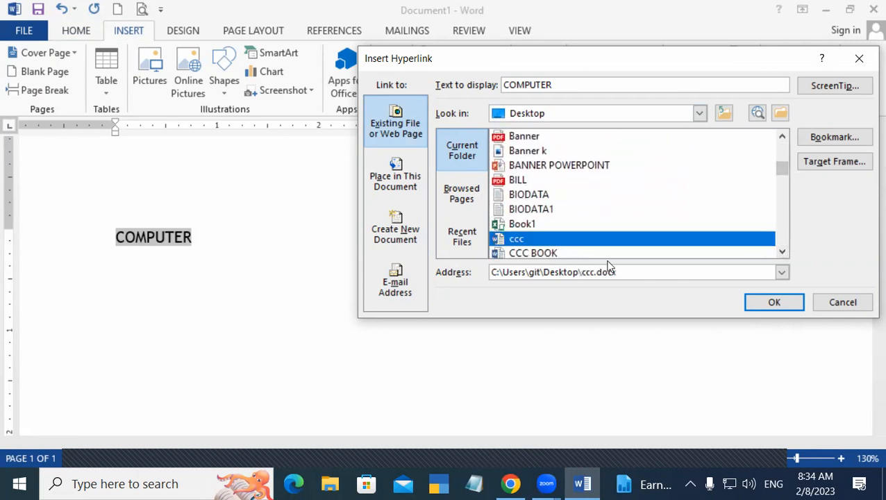
click(782, 307)
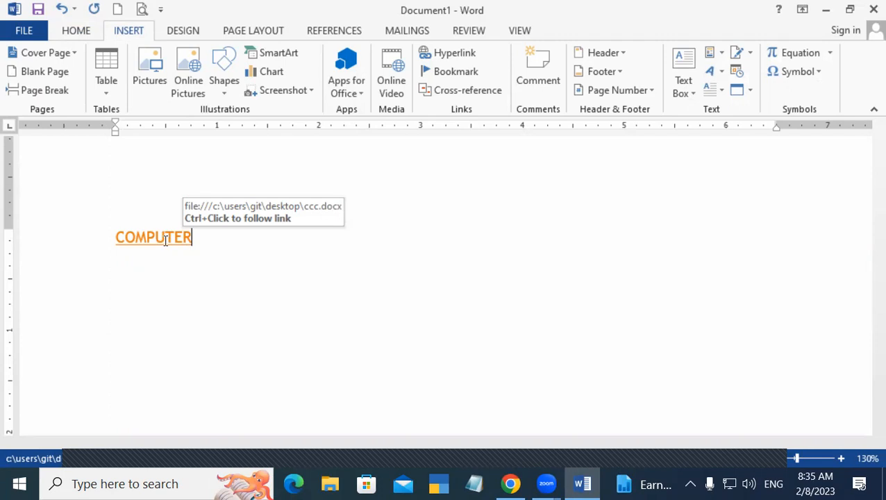
Follow the "COMPUTER" hyperlink past the security notice to open the ccc document, and try to close that document
ctrl+click(164, 240)
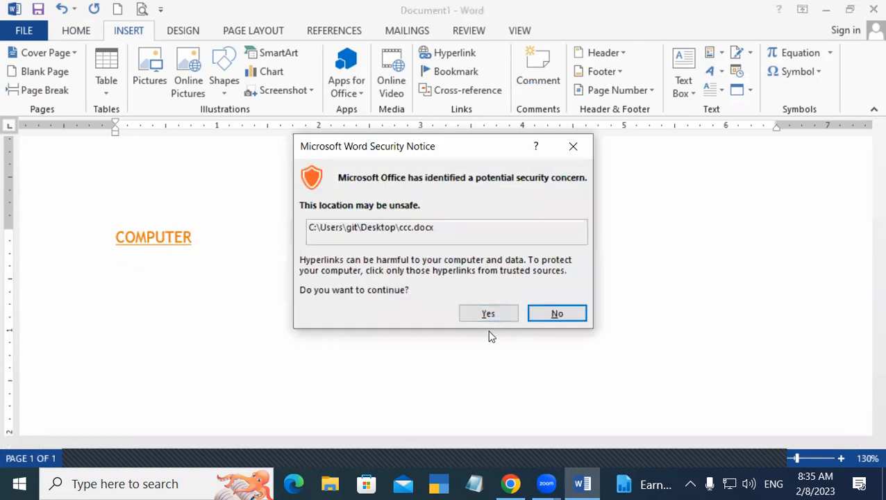
click(479, 315)
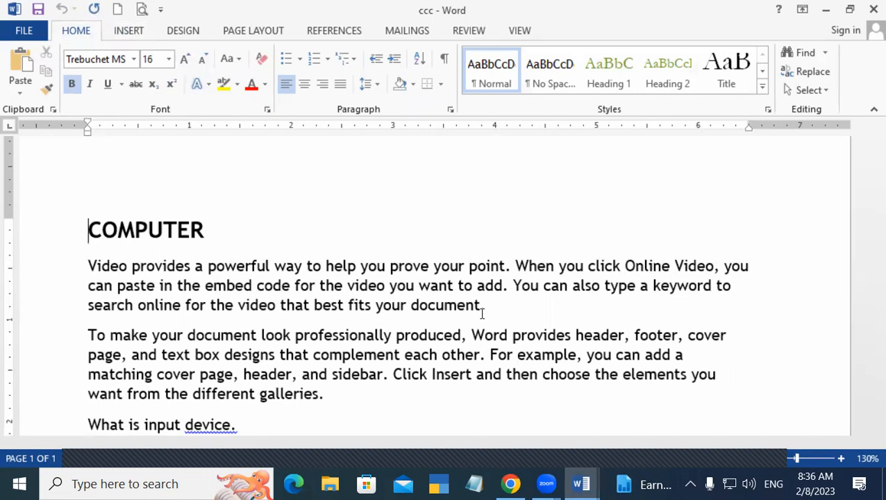
click(870, 7)
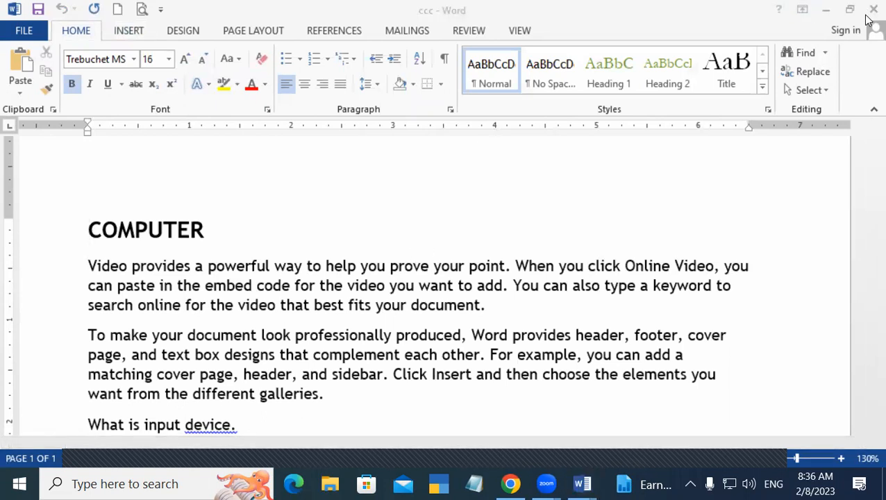
click(758, 248)
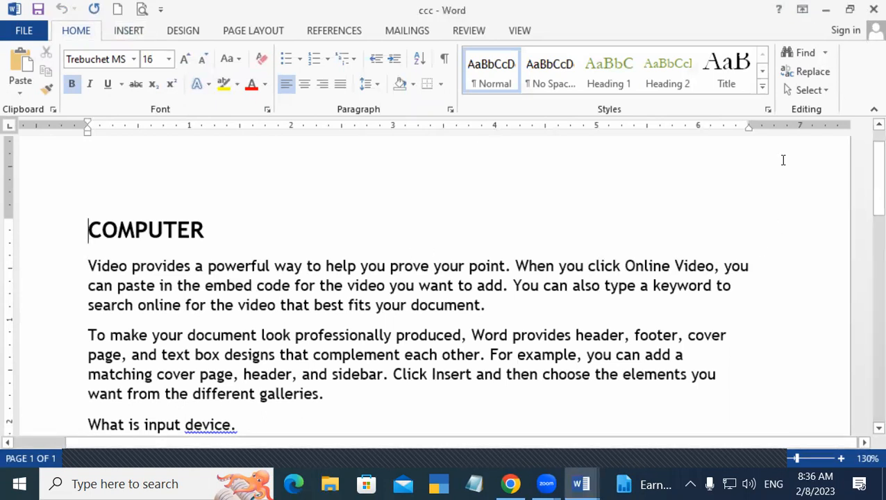
Close the ccc document and delete the hyperlinked "COMPUTER" text from Document1
click(870, 7)
drag(2, 261, 1, 268)
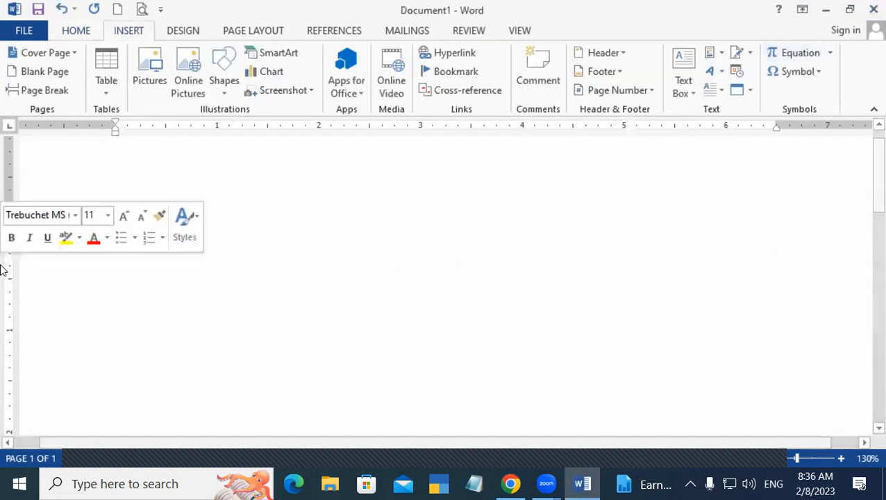
key(Delete)
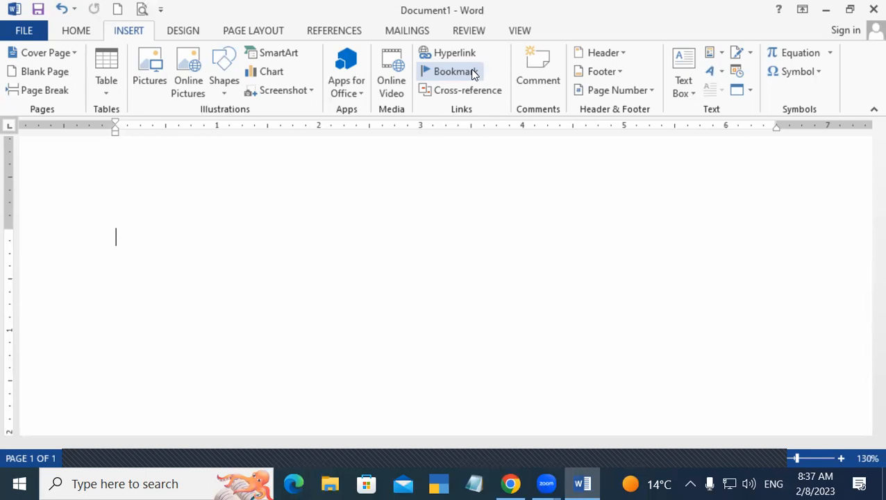
Fill the empty document with sample paragraphs using the =RAND(34) formula
text(=RAND)
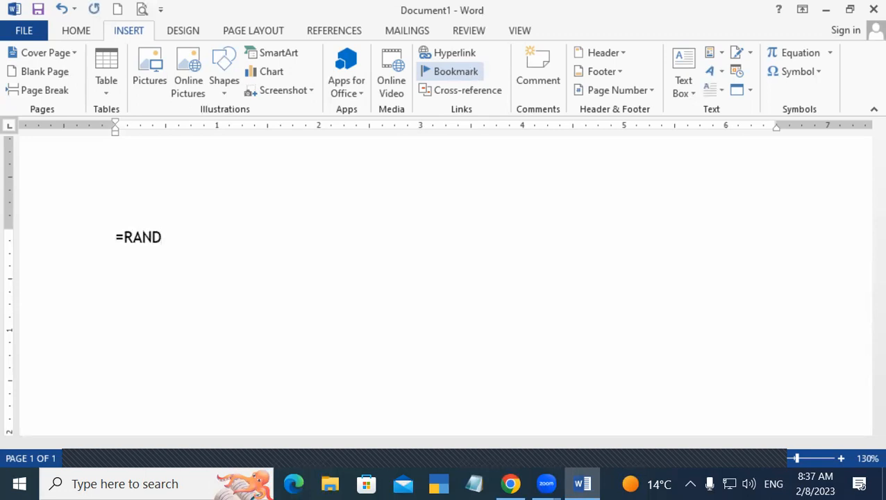
text((34))
key(Return)
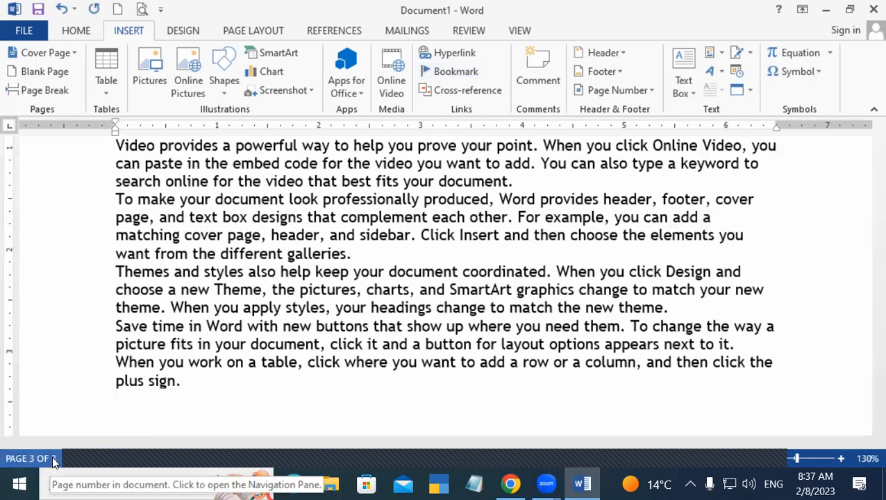
Add a bookmark named GIT to the words "another device" at the start of page 2
drag(872, 355, 873, 247)
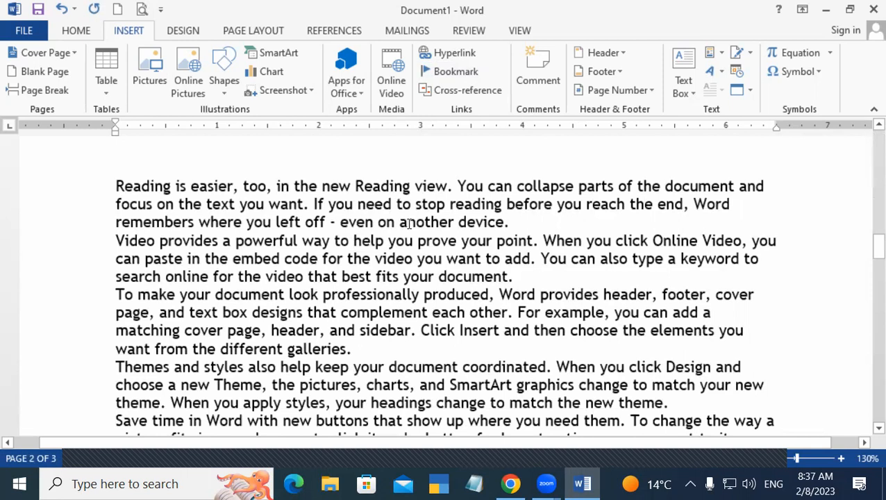
drag(400, 222, 495, 220)
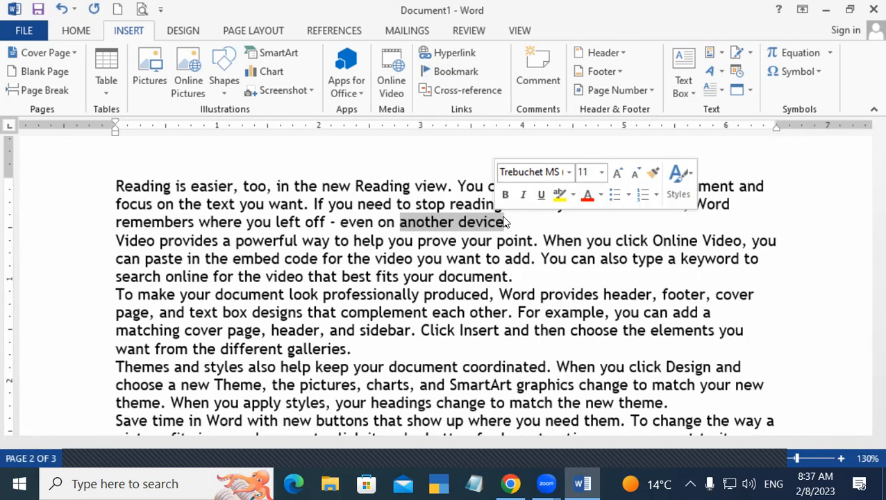
click(435, 70)
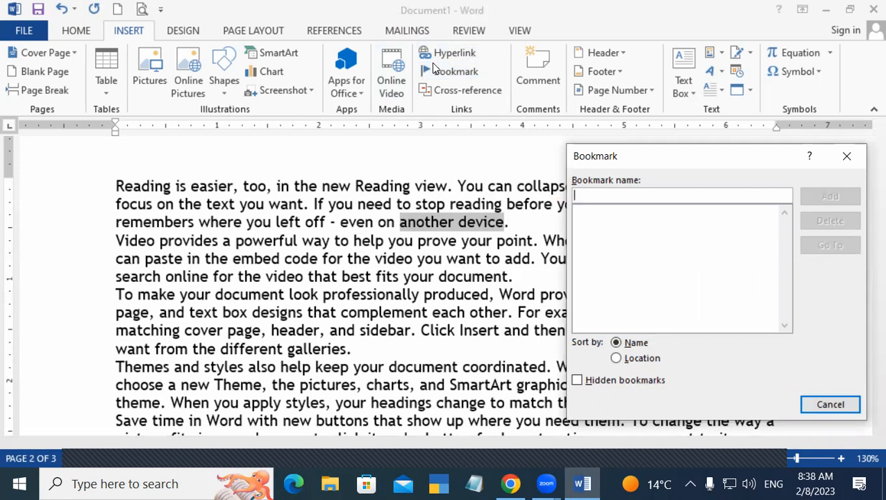
text(GIT)
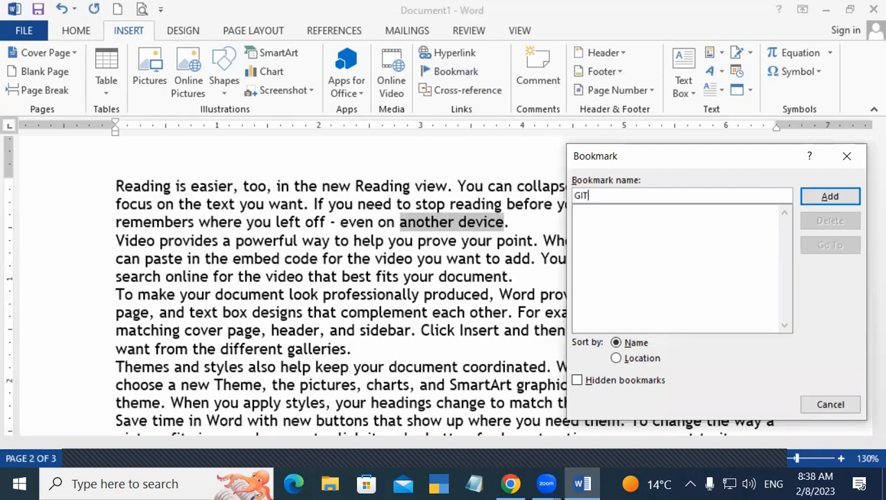
click(831, 196)
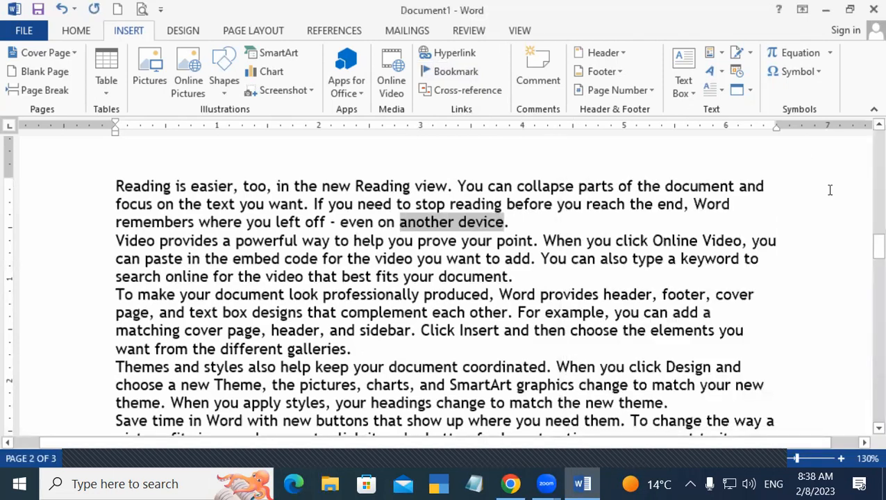
Return to the beginning of the document, jump from there to the GIT bookmark, and close the Bookmark dialog
click(681, 258)
drag(868, 253, 868, 142)
click(110, 259)
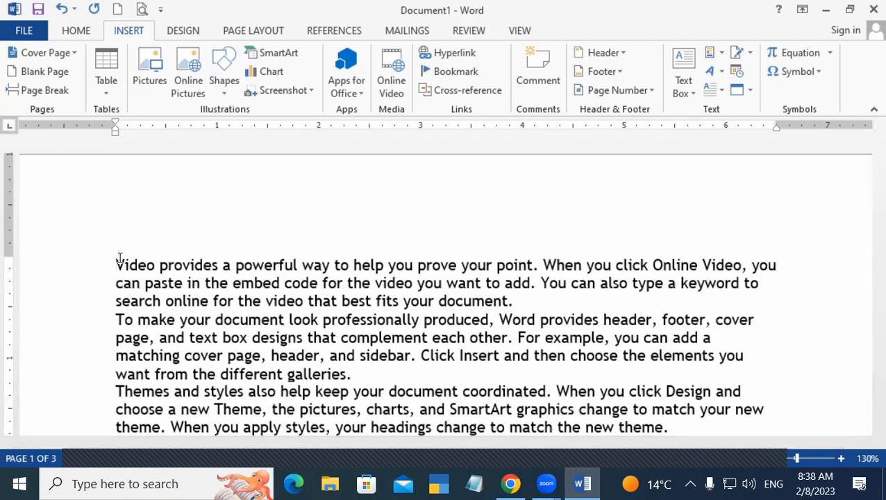
click(470, 76)
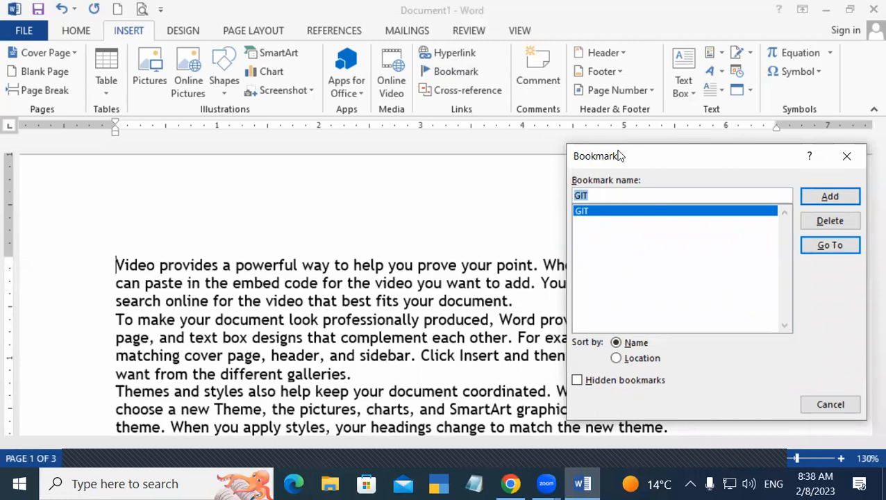
drag(620, 155, 1, 126)
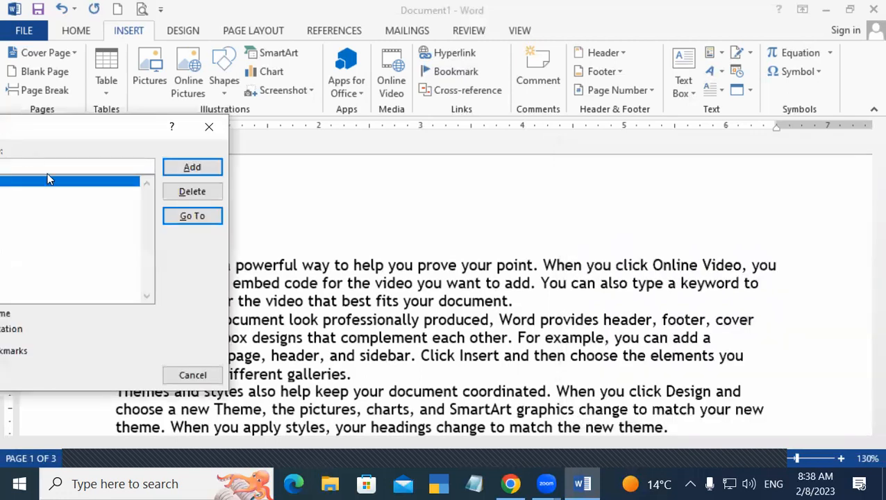
double_click(108, 181)
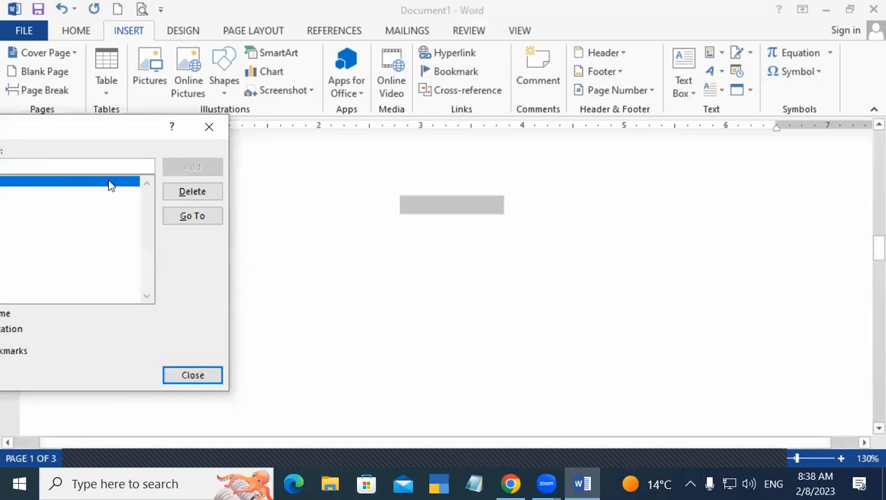
click(209, 375)
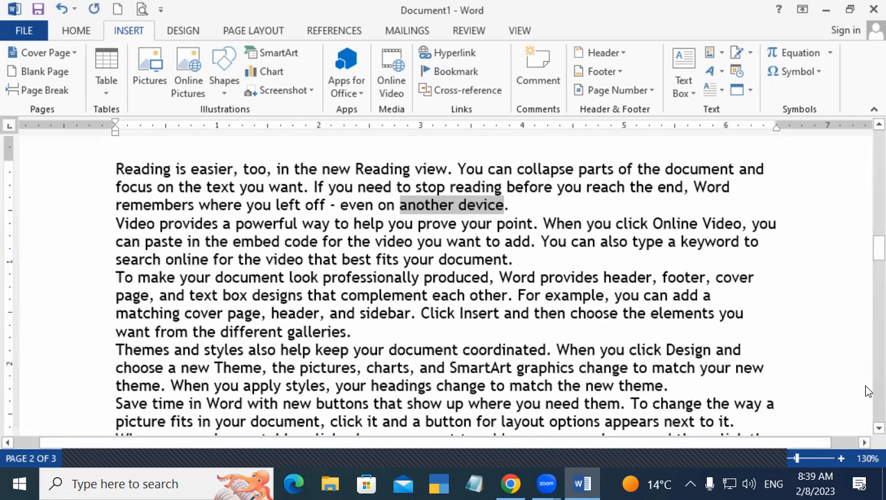
Look through the available cross-reference types, choose Figure, and close the Cross-reference dialog without inserting anything
click(477, 84)
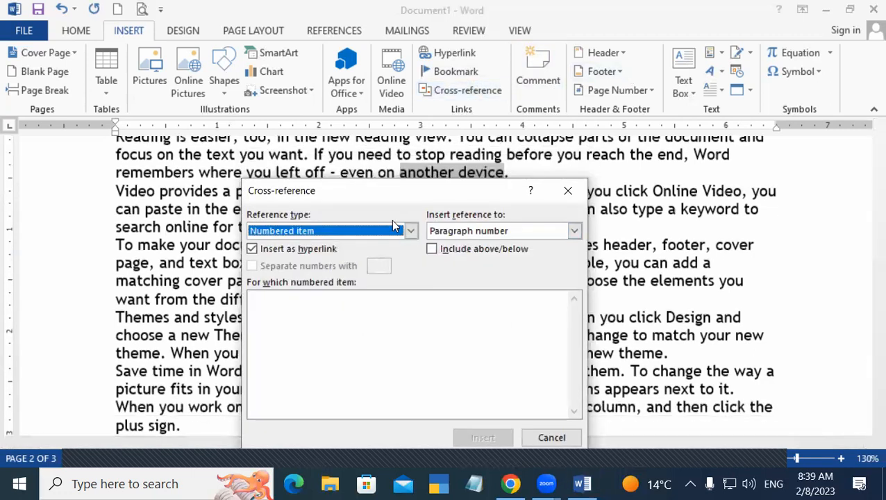
click(409, 232)
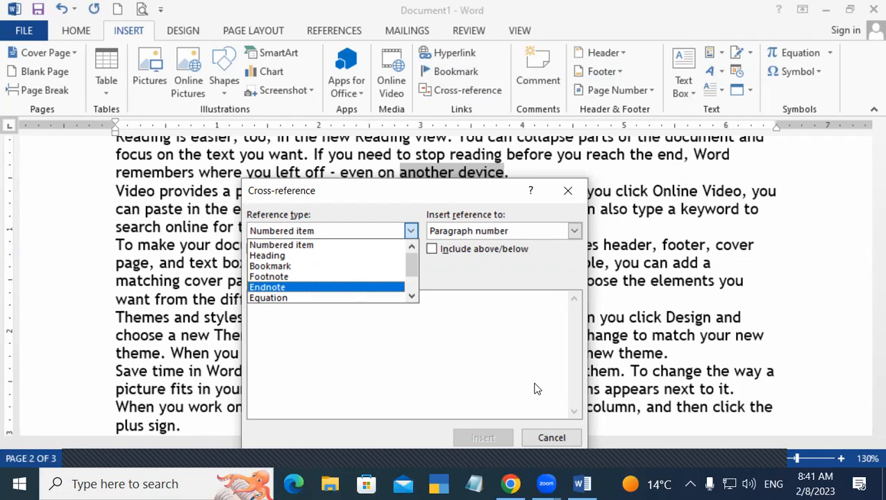
key(Down)
key(Down)
key(Down)
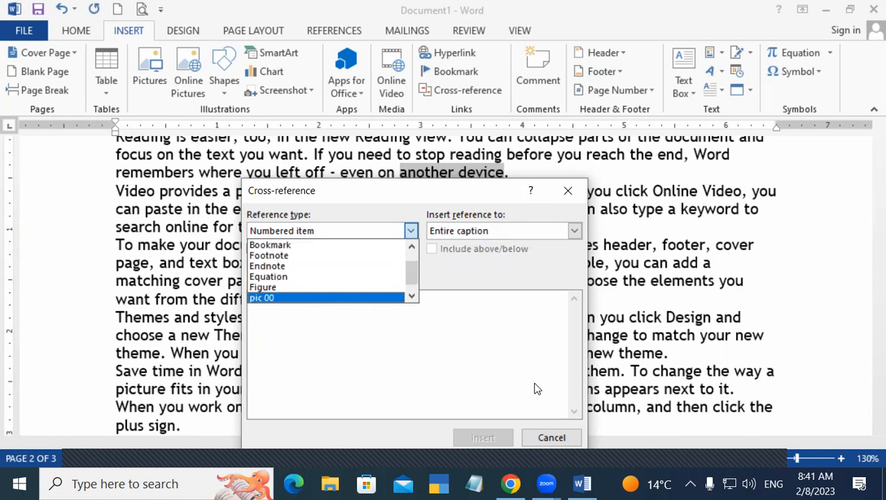
key(Down)
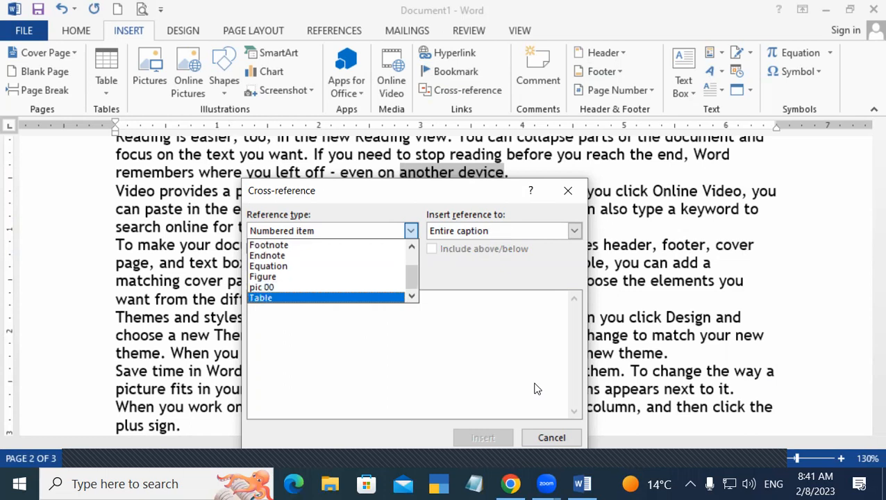
key(Up)
key(Up)
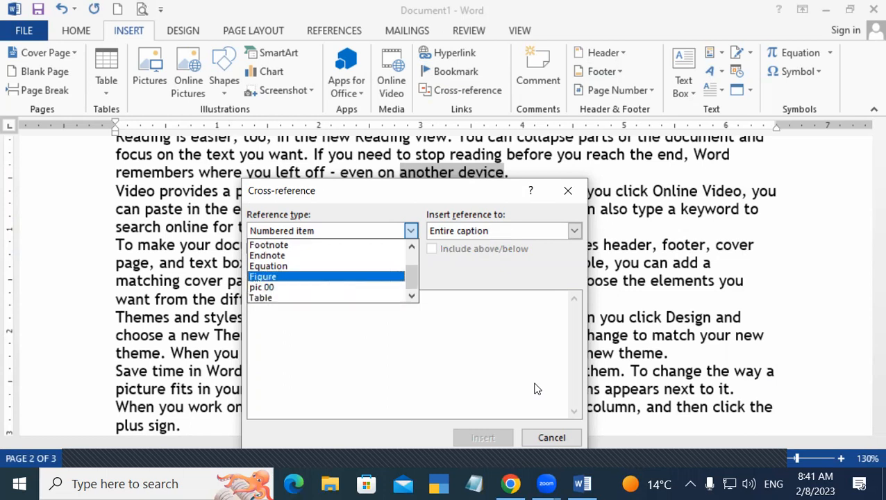
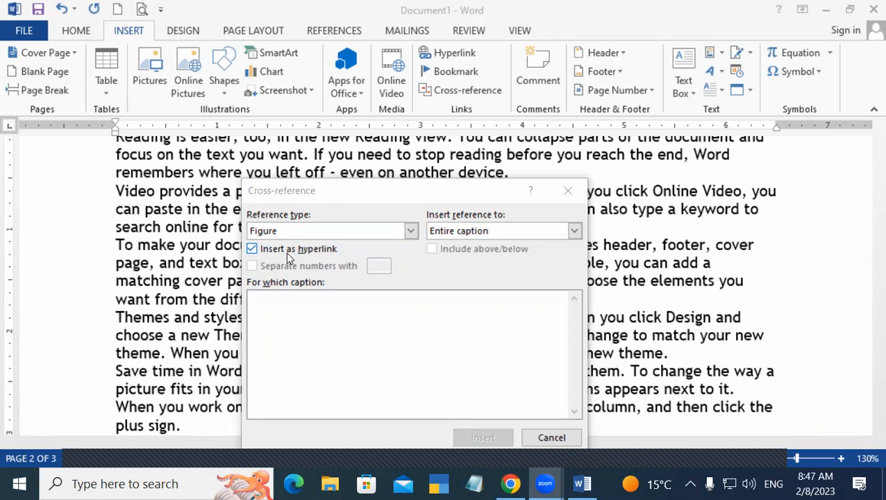
click(567, 194)
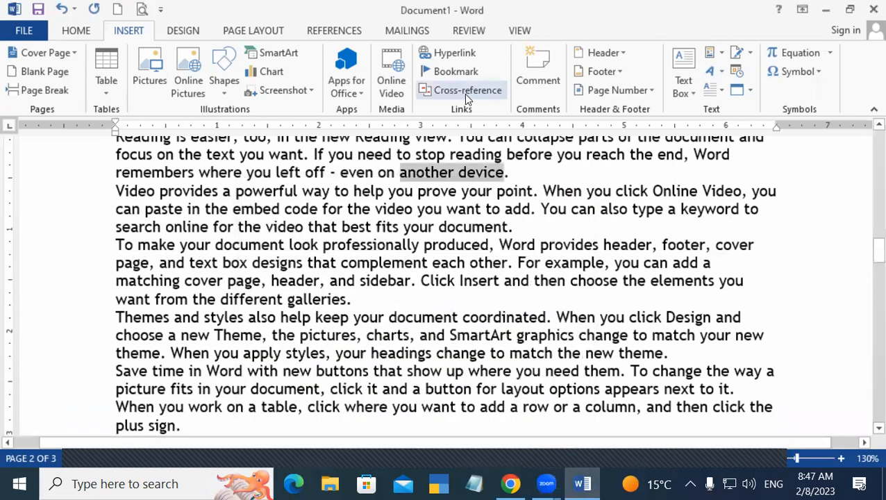
Examine the cross-reference targets offered for Footnote, Heading and Bookmark, finish on the Heading type, and close the dialog without inserting
click(465, 92)
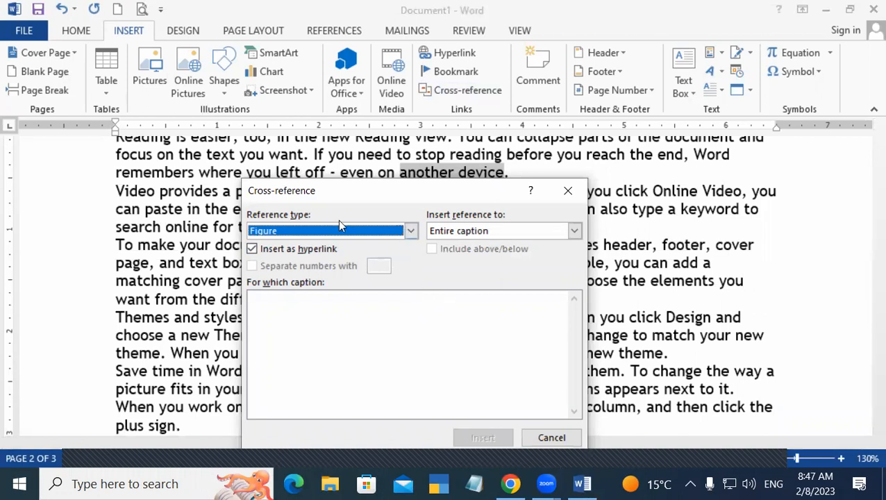
click(411, 236)
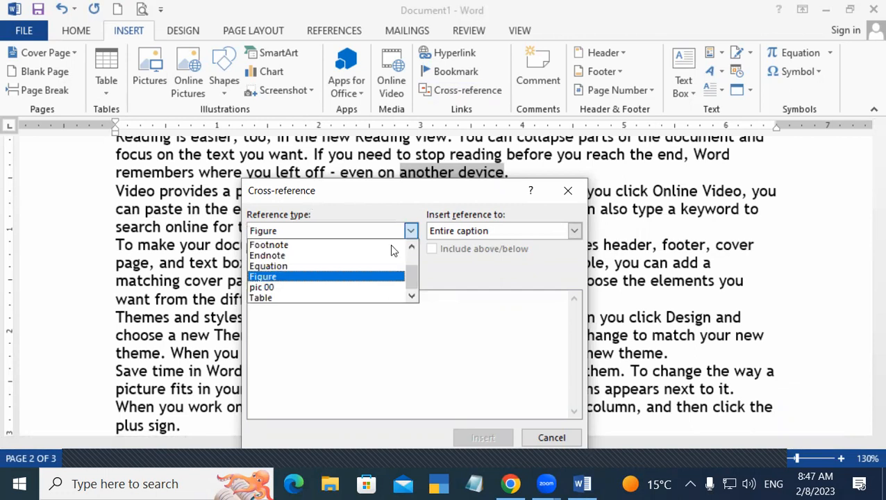
click(334, 248)
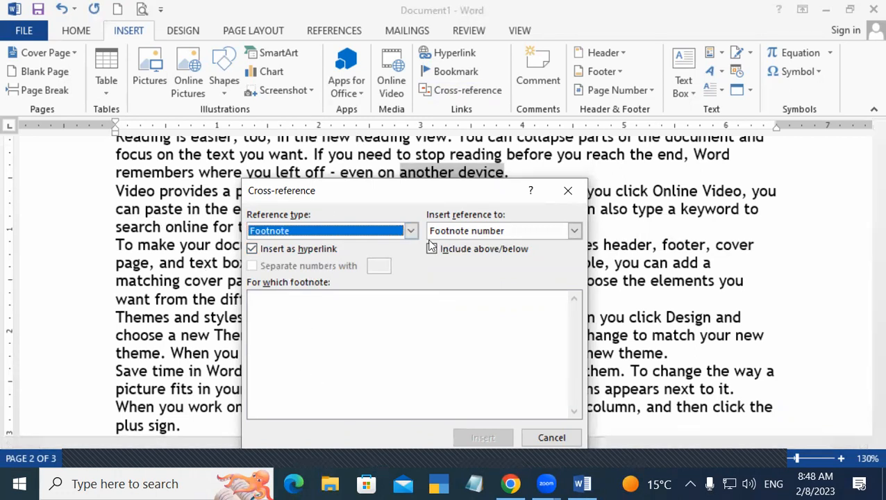
click(411, 230)
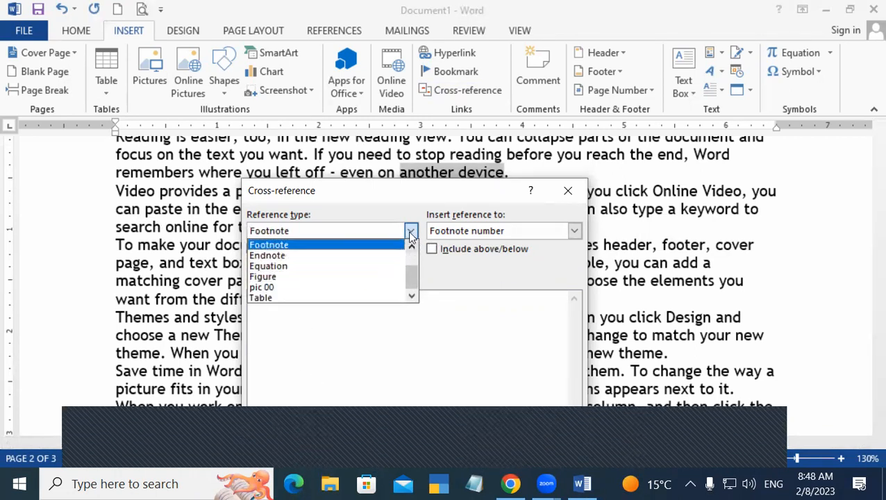
click(411, 247)
click(411, 247)
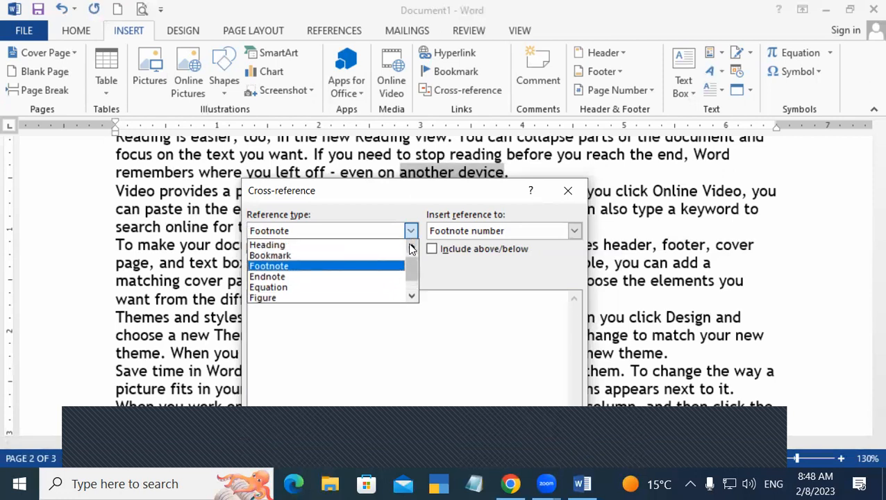
click(361, 247)
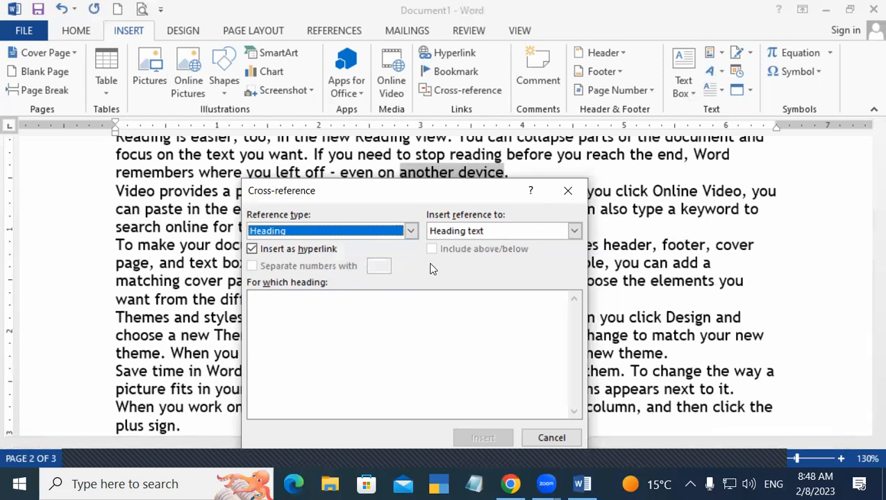
click(410, 231)
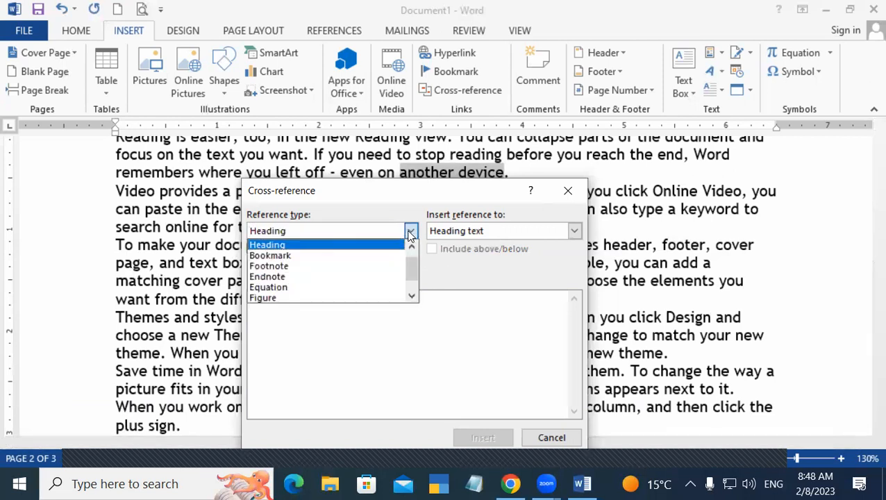
click(366, 260)
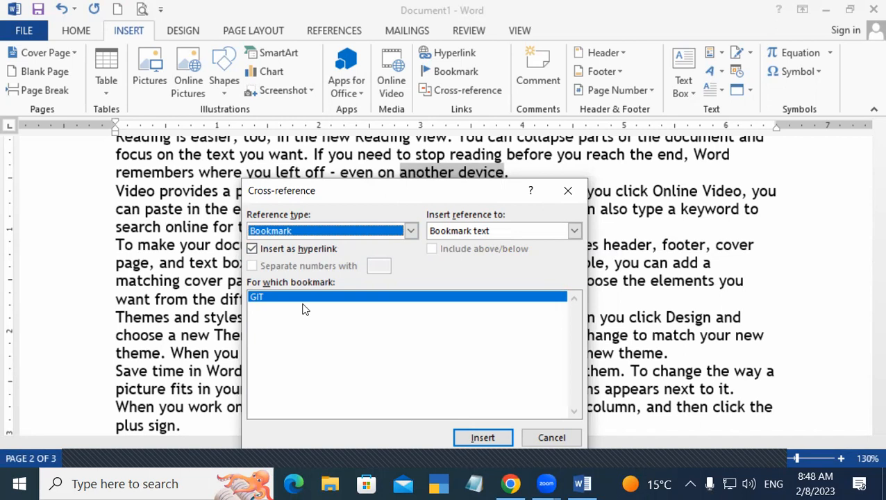
click(411, 231)
click(371, 247)
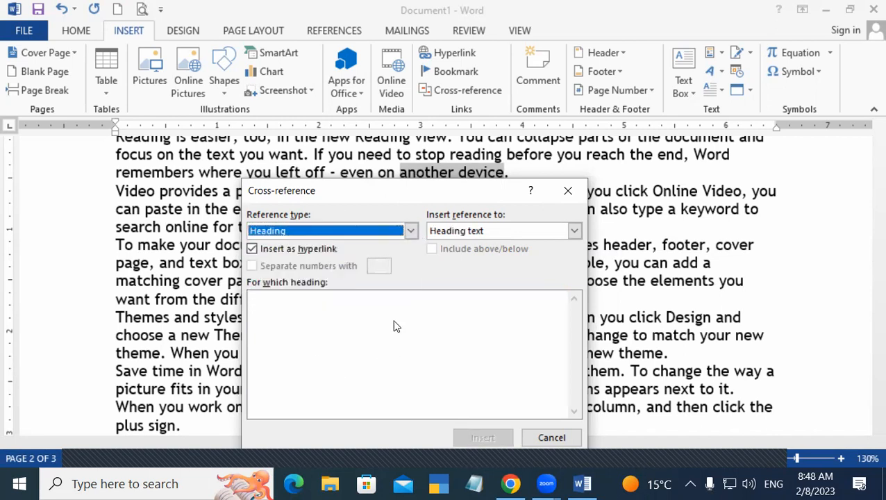
click(568, 190)
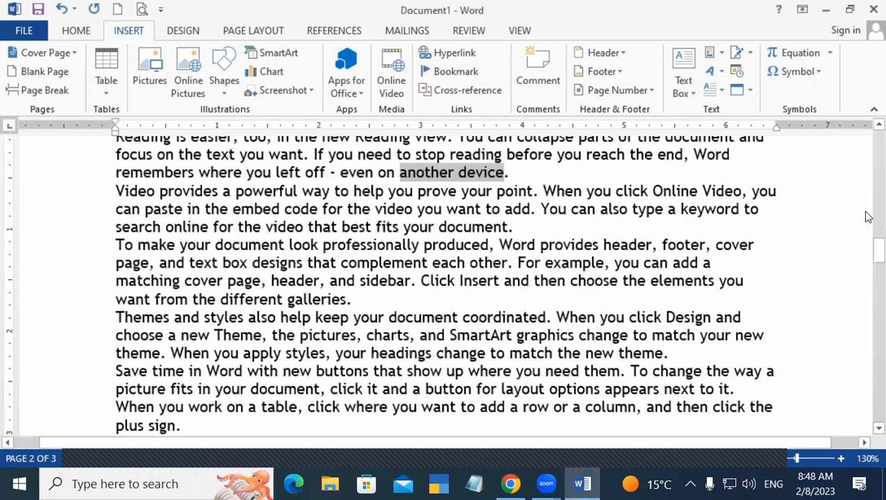
Add the title "COMPUTER" on a new line above the first paragraph of the document
drag(878, 248, 877, 149)
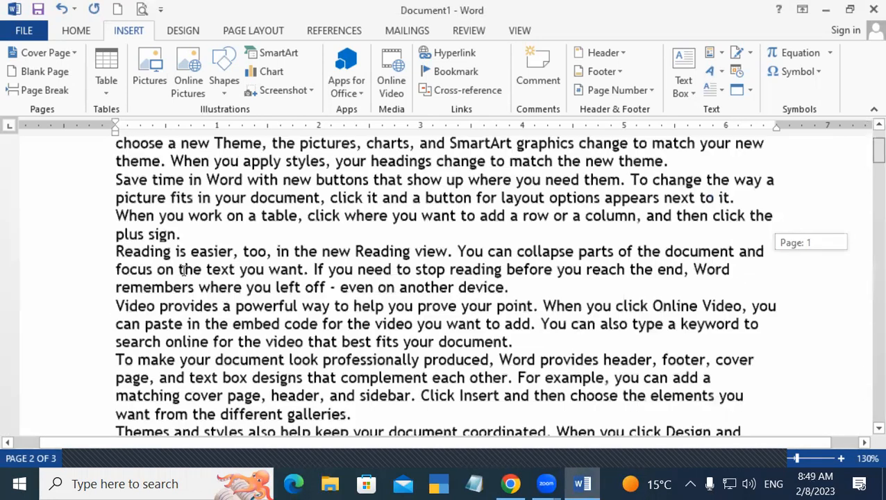
key(ctrl+Home)
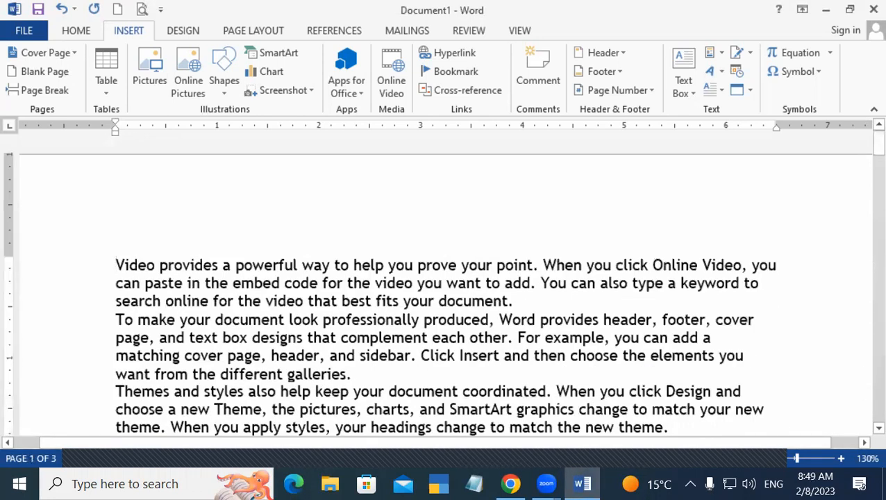
key(Return)
key(Up)
text(COMPUTER)
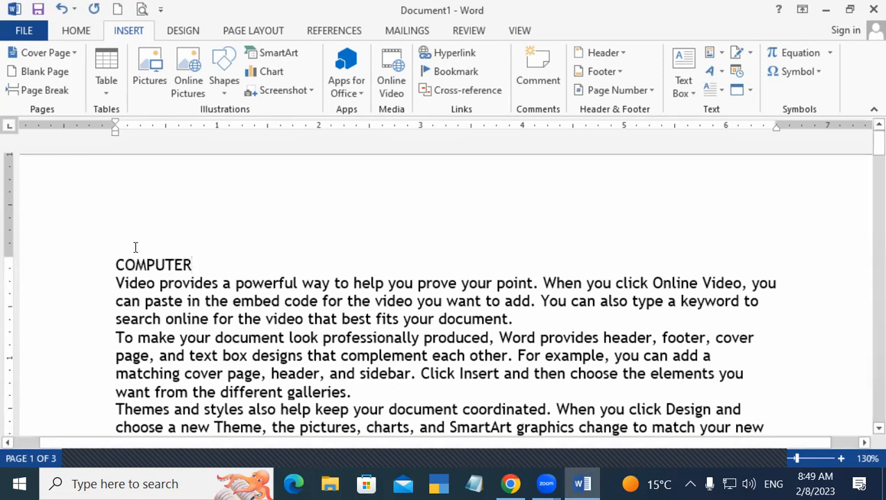
Apply the Heading 1 style to the "COMPUTER" title
drag(204, 266, 118, 260)
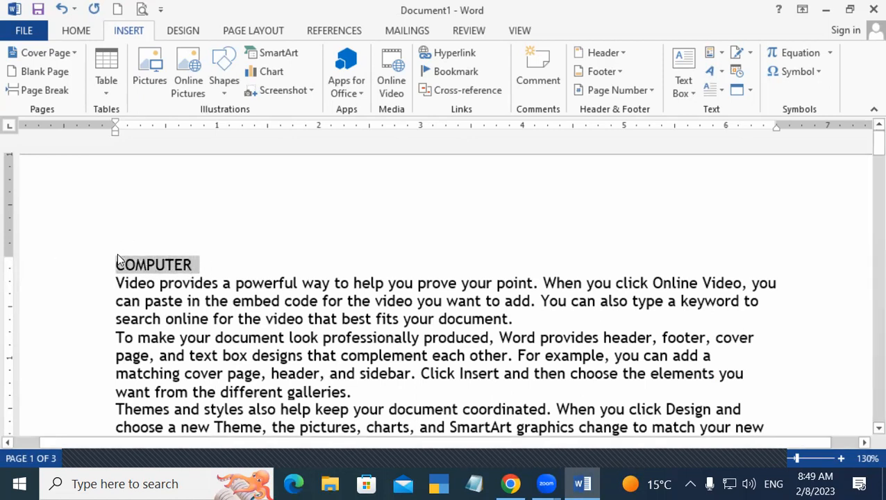
click(68, 36)
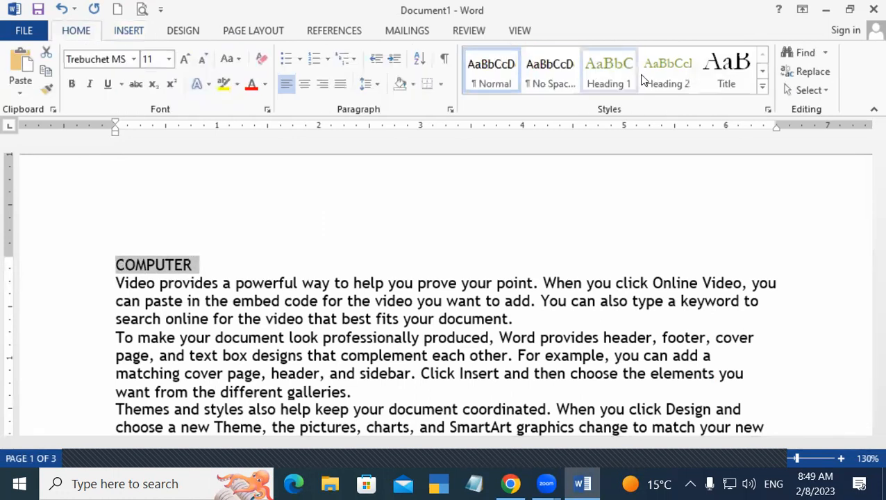
click(608, 70)
click(483, 277)
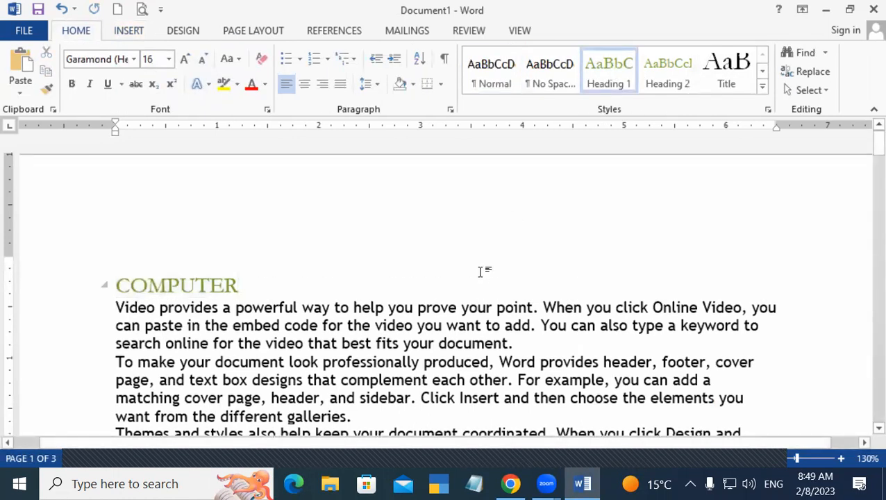
Check which headings are available as cross-reference targets, and close the dialog without inserting a reference
click(132, 30)
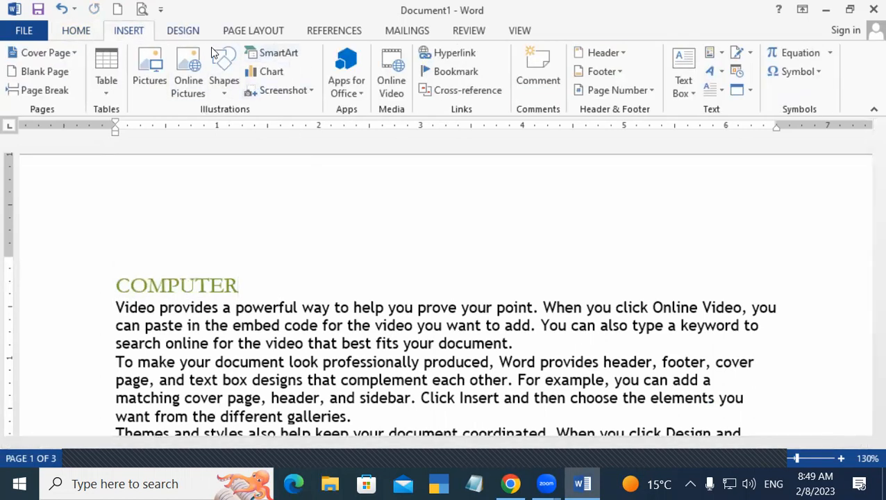
click(489, 88)
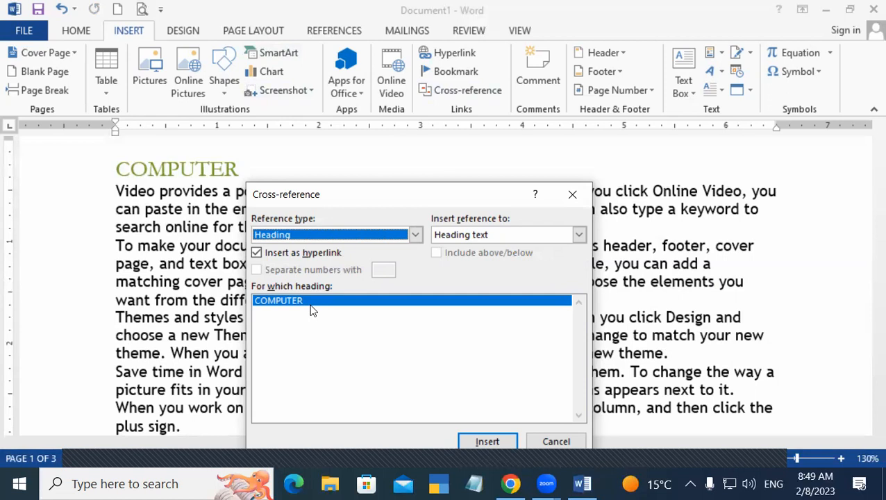
click(571, 194)
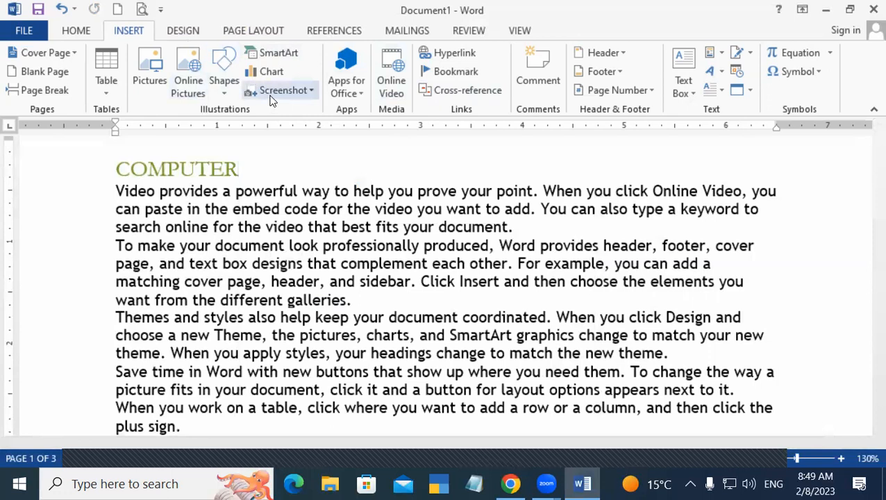